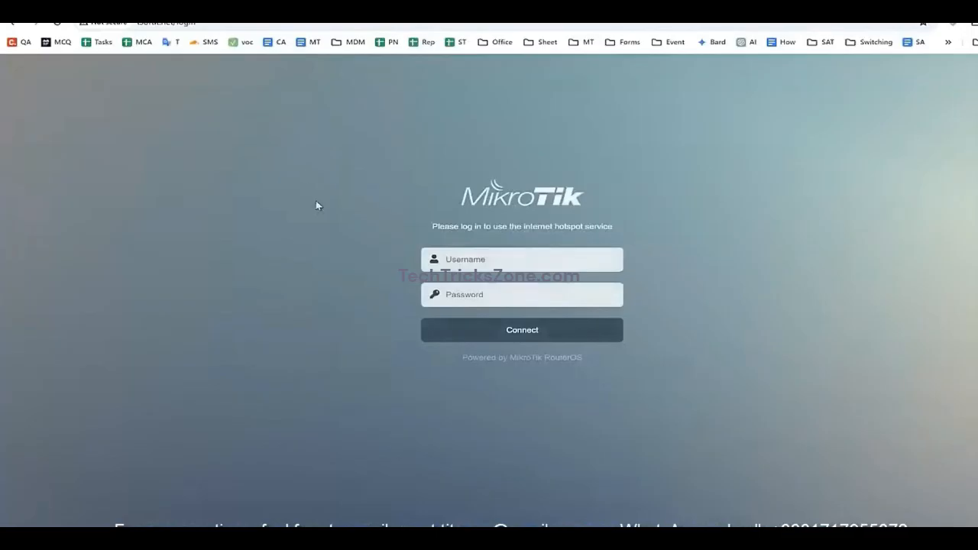
Log into the hotspot portal with username admin and the account password.
left_click(520, 258)
type("admin")
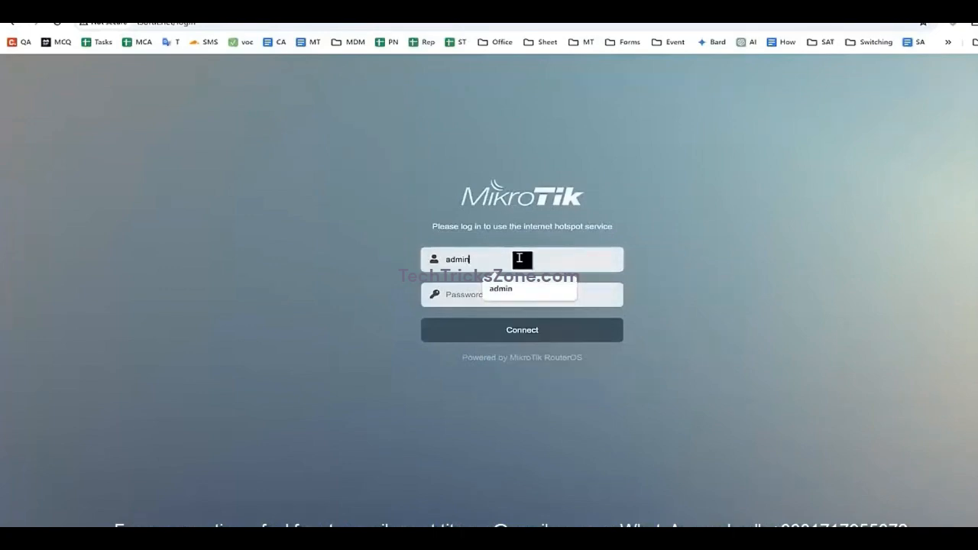
key("Tab")
type("a")
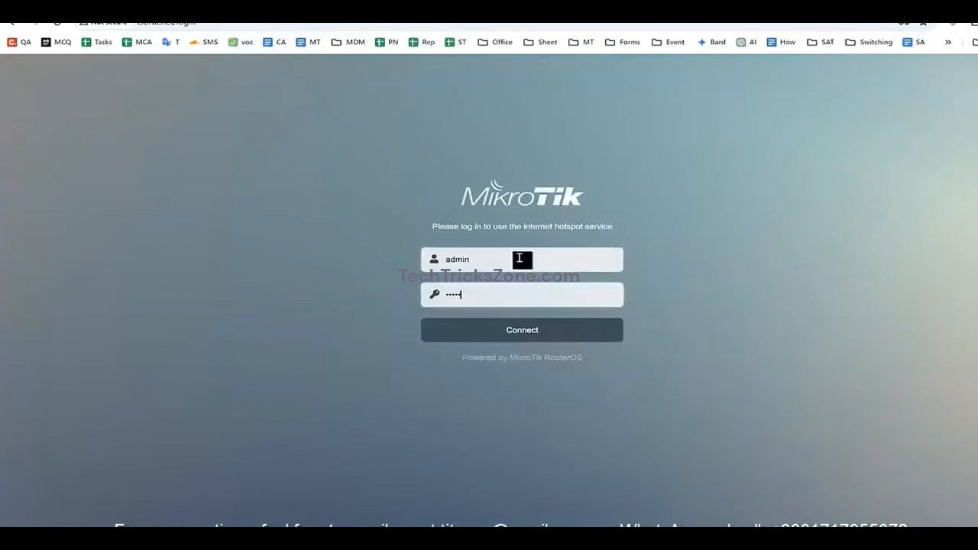
key("Return")
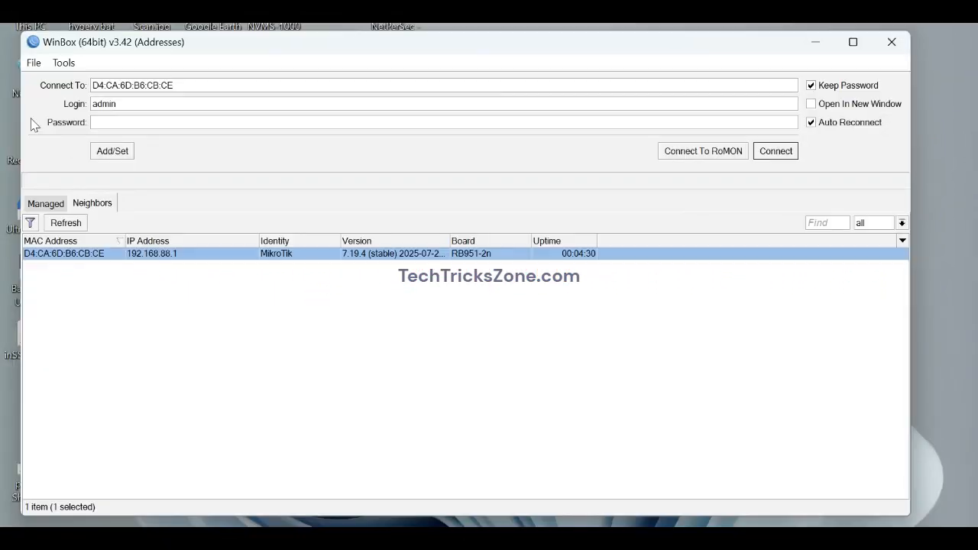
Connect to the RB951 router by MAC address, skip the new password, and remove its default configuration.
key("Return")
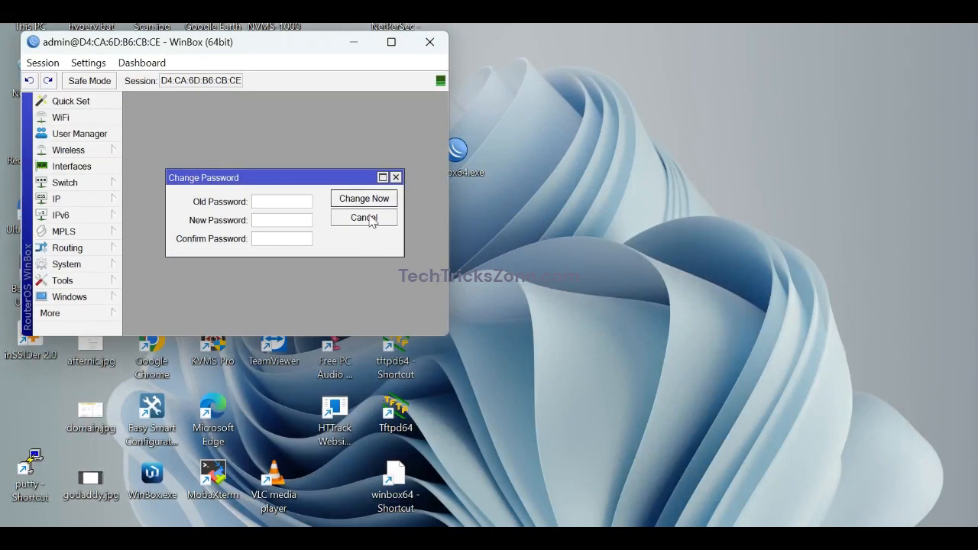
left_click(369, 218)
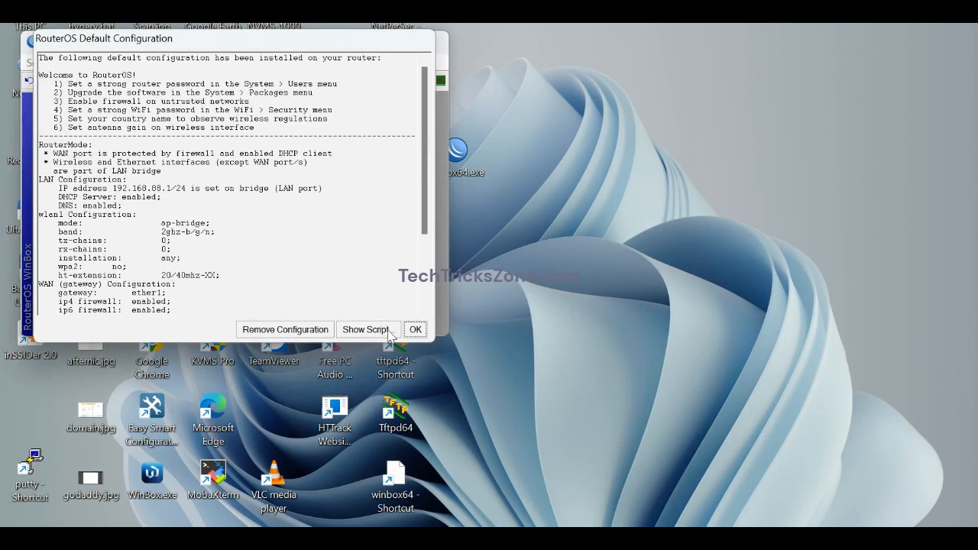
left_click(284, 329)
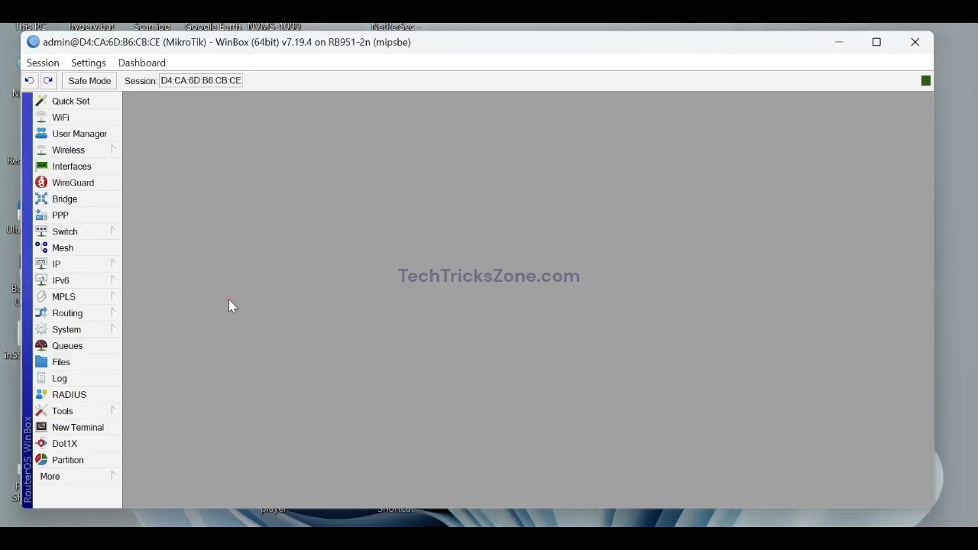
Create a new bridge named bridge1 with default settings.
left_click(69, 200)
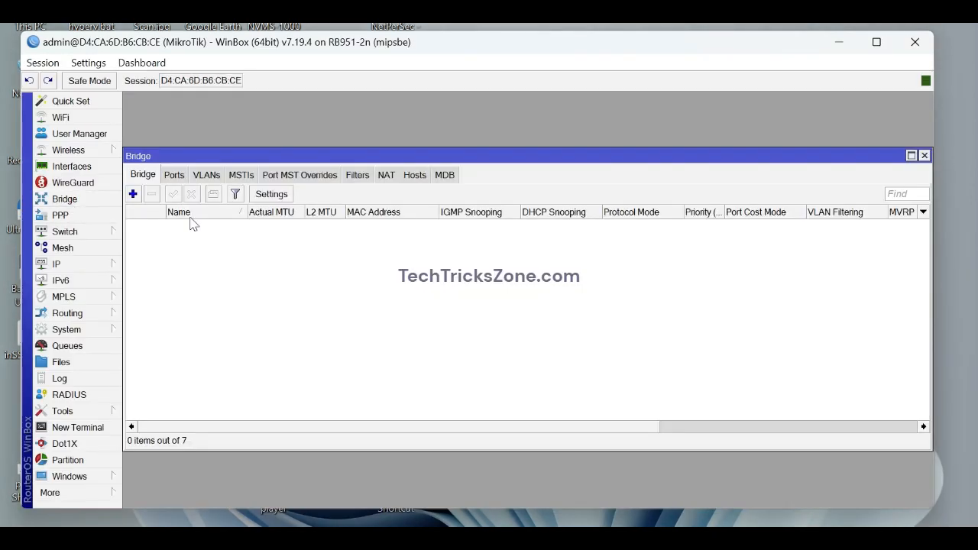
left_click(134, 195)
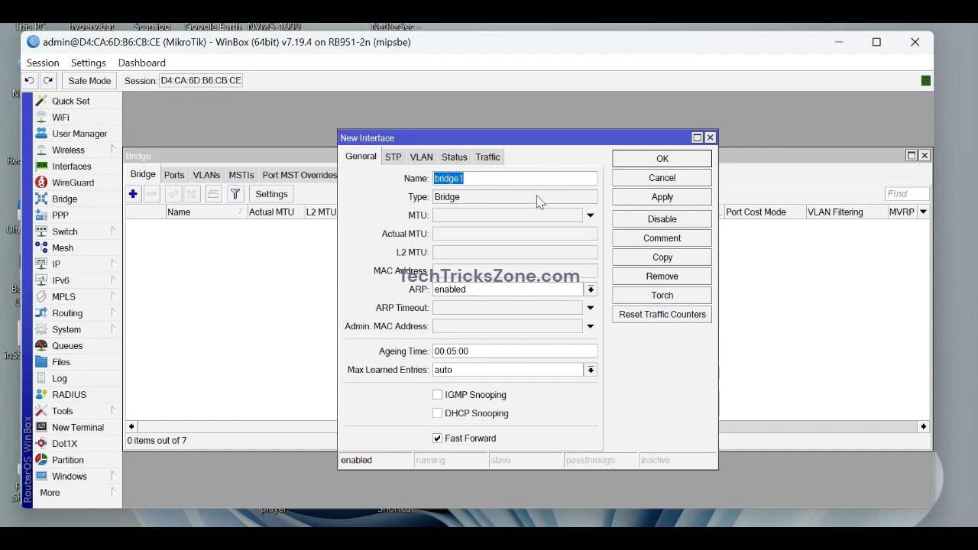
left_click(659, 198)
left_click(654, 160)
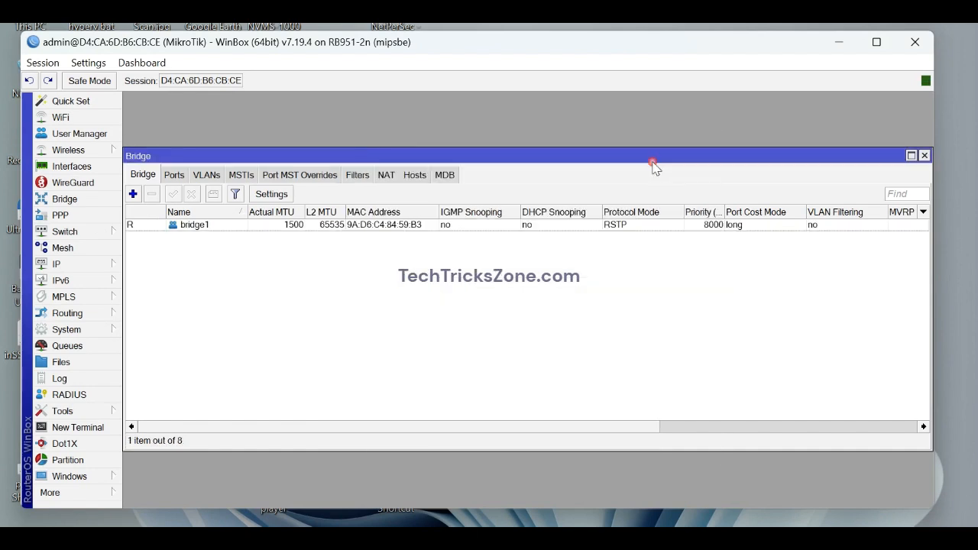
Add wlan1 and ether2 to bridge1 as bridge ports.
left_click(174, 175)
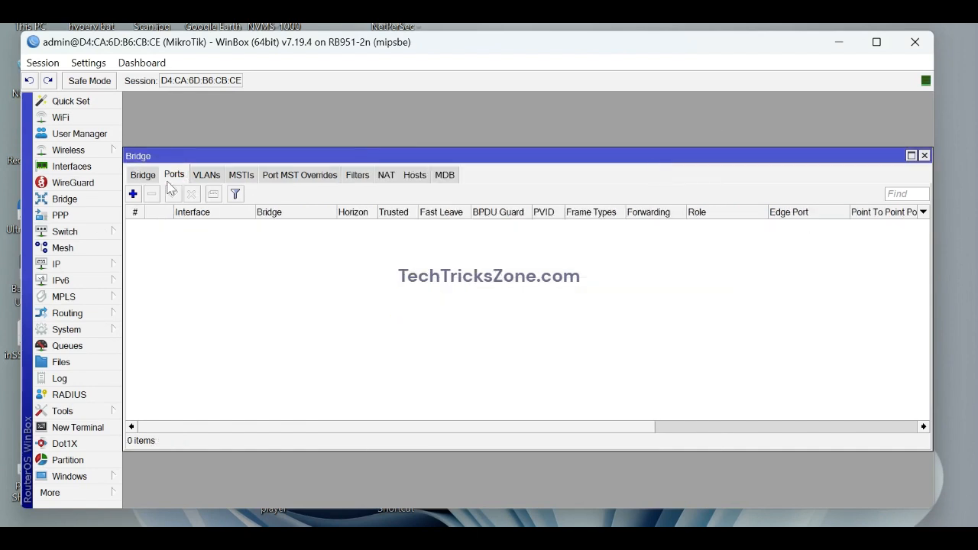
left_click(133, 194)
left_click(534, 206)
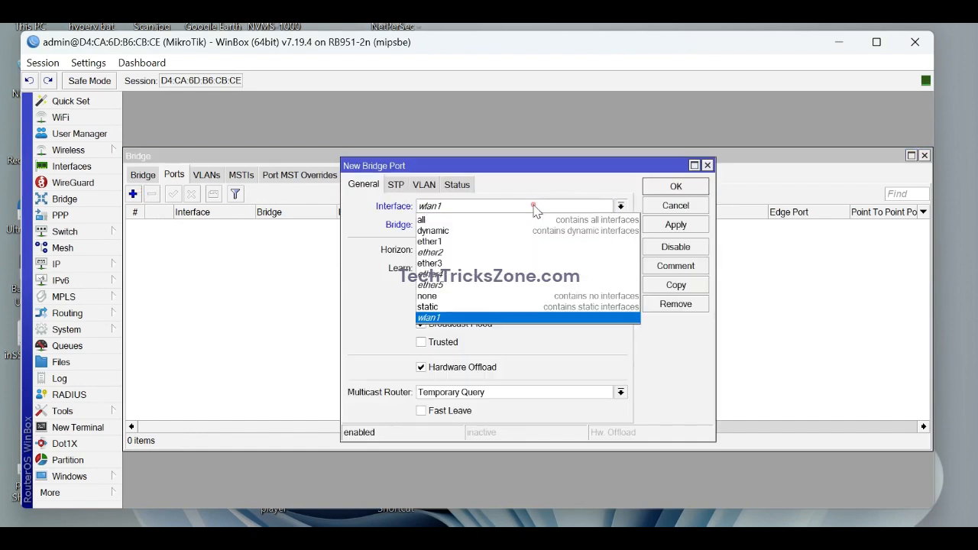
left_click(442, 316)
left_click(675, 225)
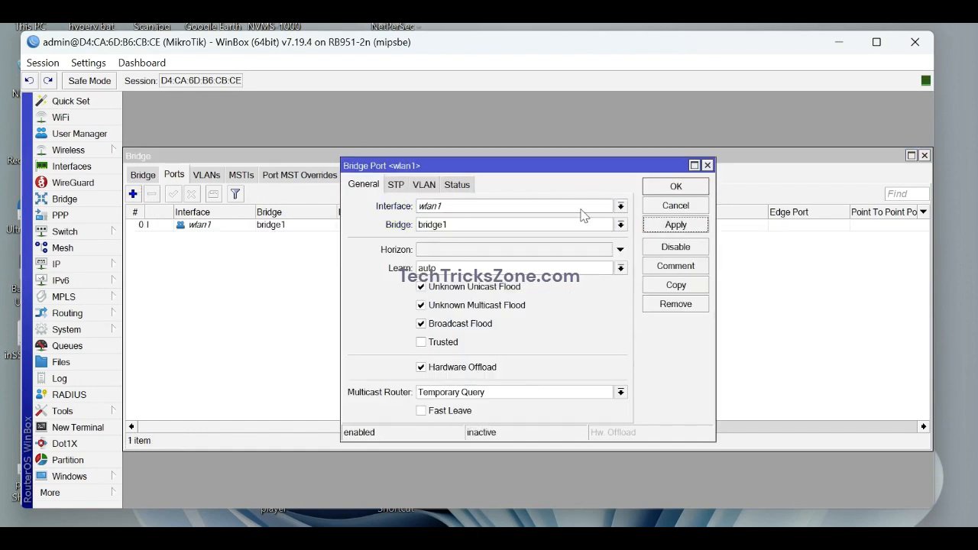
left_click(659, 190)
left_click(133, 194)
left_click(504, 206)
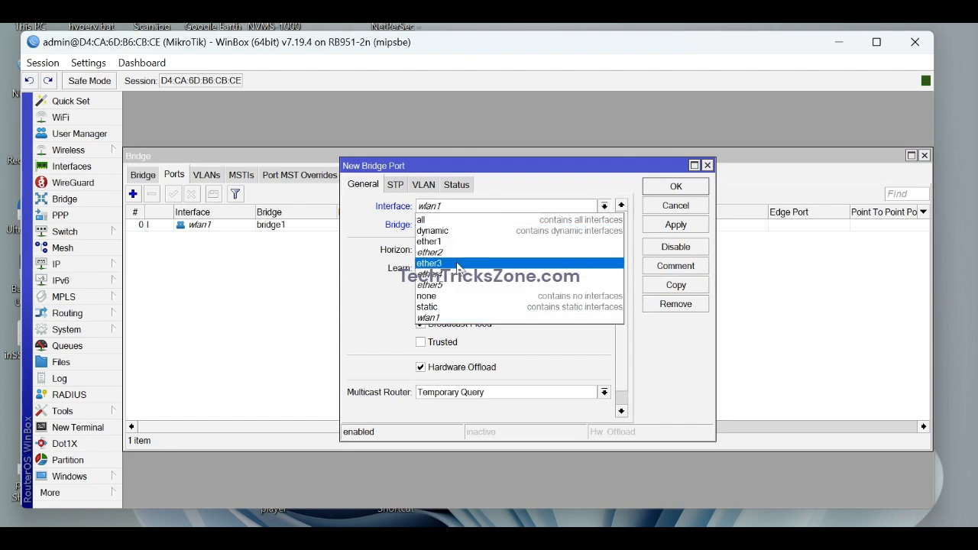
left_click(443, 243)
left_click(665, 228)
left_click(656, 190)
Add ether3 to bridge1 and start adding ether4 as another port.
left_click(133, 194)
left_click(464, 208)
left_click(455, 266)
left_click(676, 225)
left_click(676, 186)
left_click(133, 194)
left_click(475, 208)
left_click(464, 273)
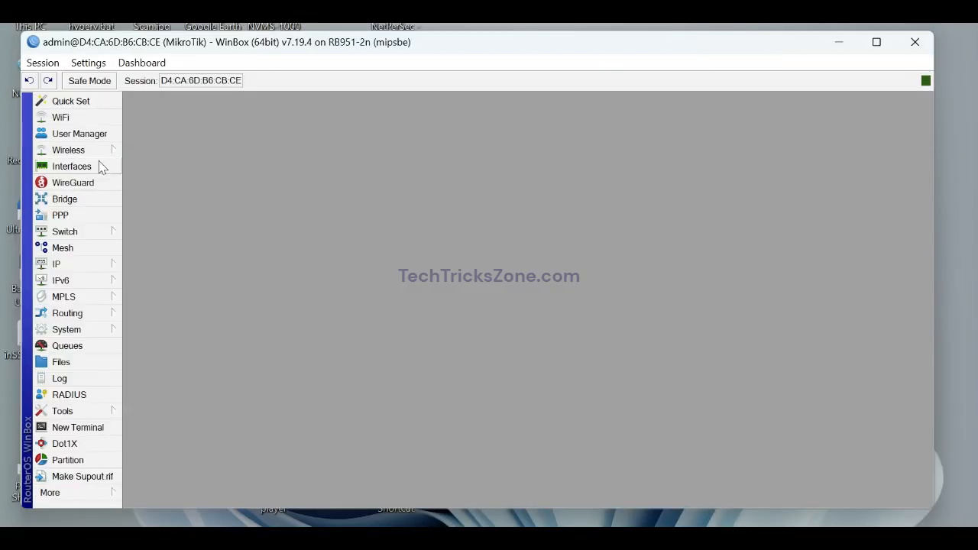
Enable the disabled wlan1 interface in the Interfaces list.
left_click(102, 167)
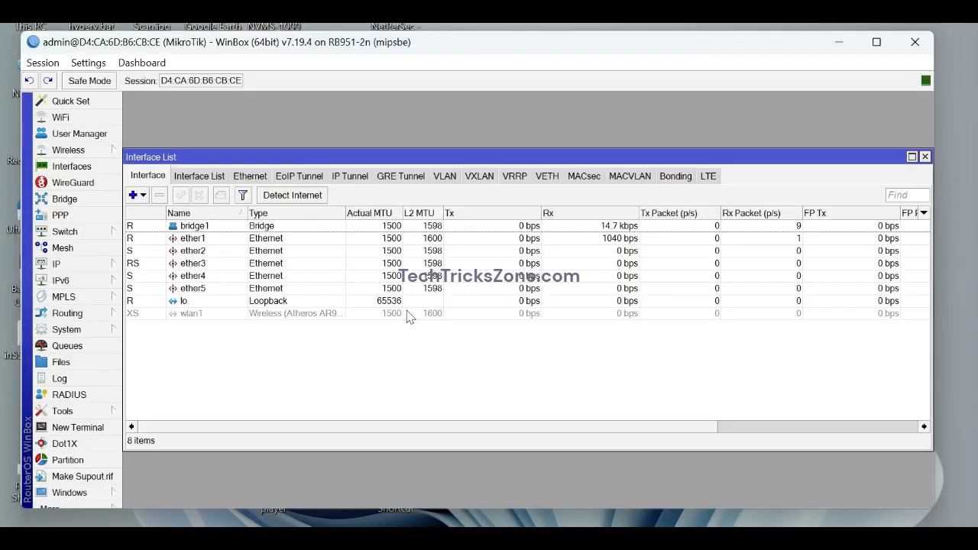
left_click(283, 314)
left_click(180, 195)
left_click(284, 375)
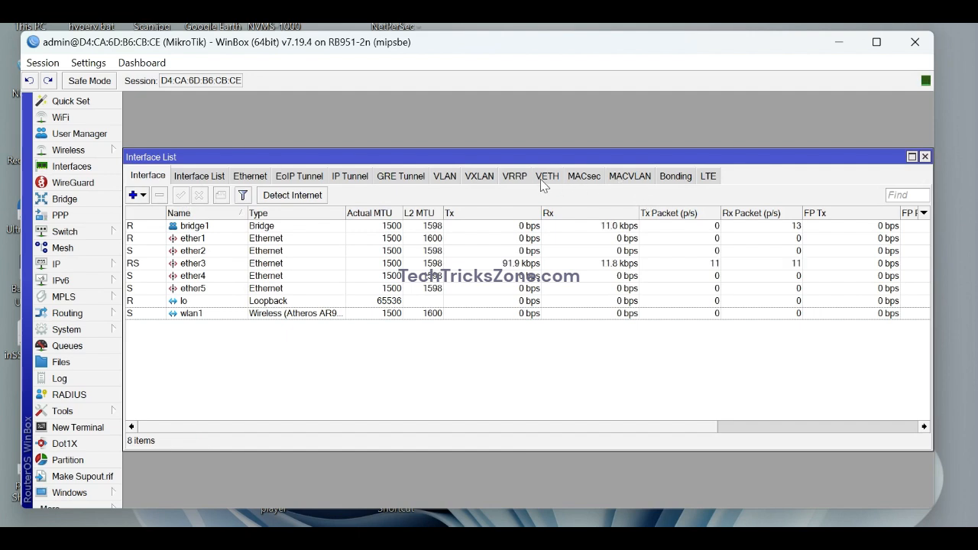
Create VLAN interface Hotspot-1 with VLAN ID 100 on bridge1.
left_click(453, 180)
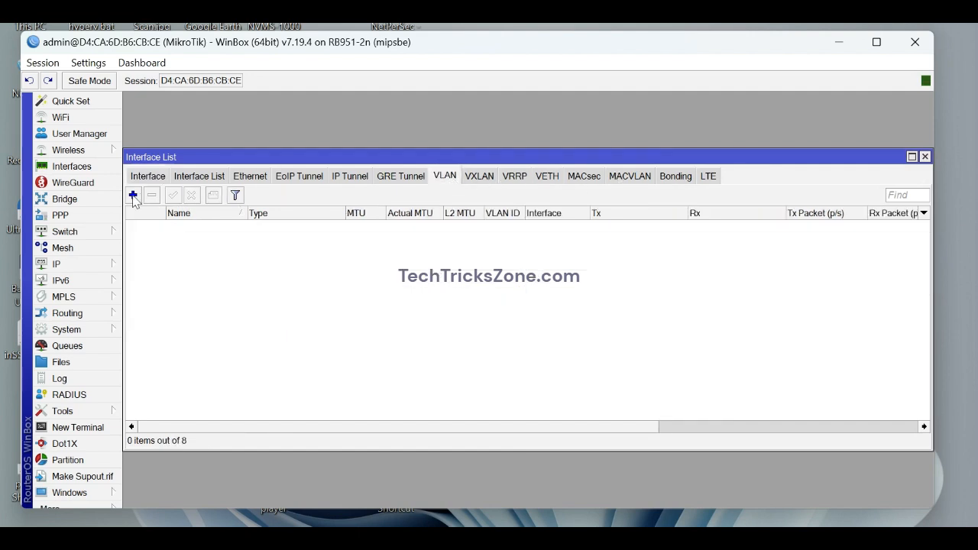
left_click(133, 195)
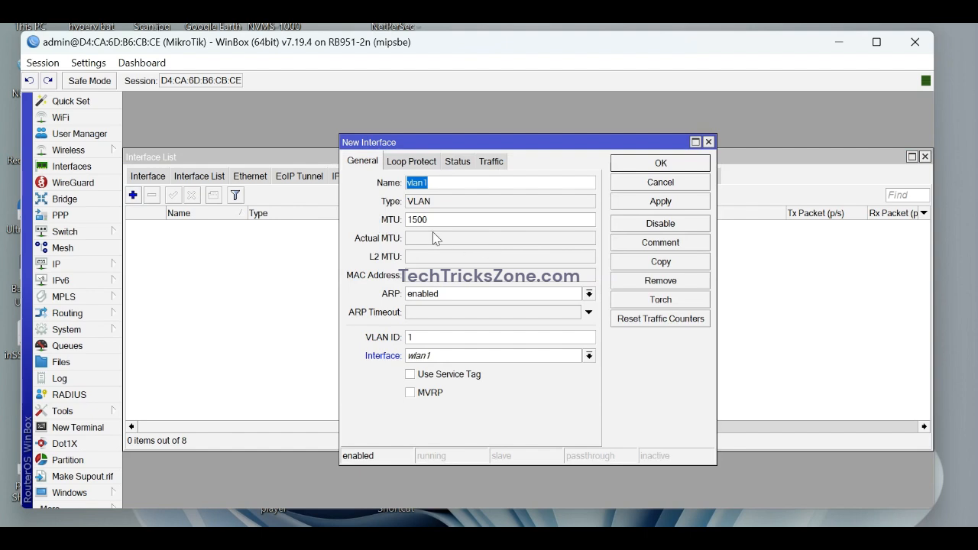
left_click(436, 183)
type("00")
double_click(436, 183)
type("v")
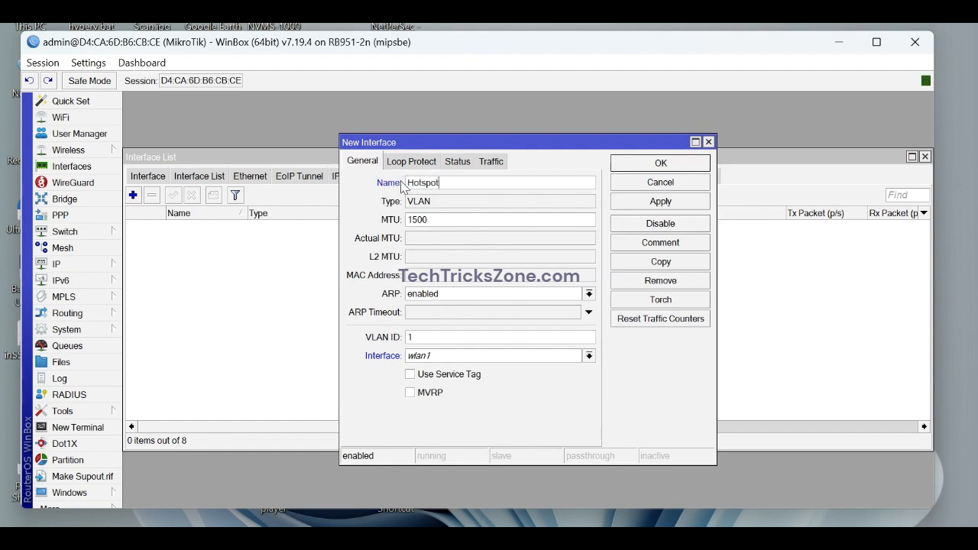
left_click(454, 341)
left_click(550, 362)
left_click(494, 373)
left_click(653, 205)
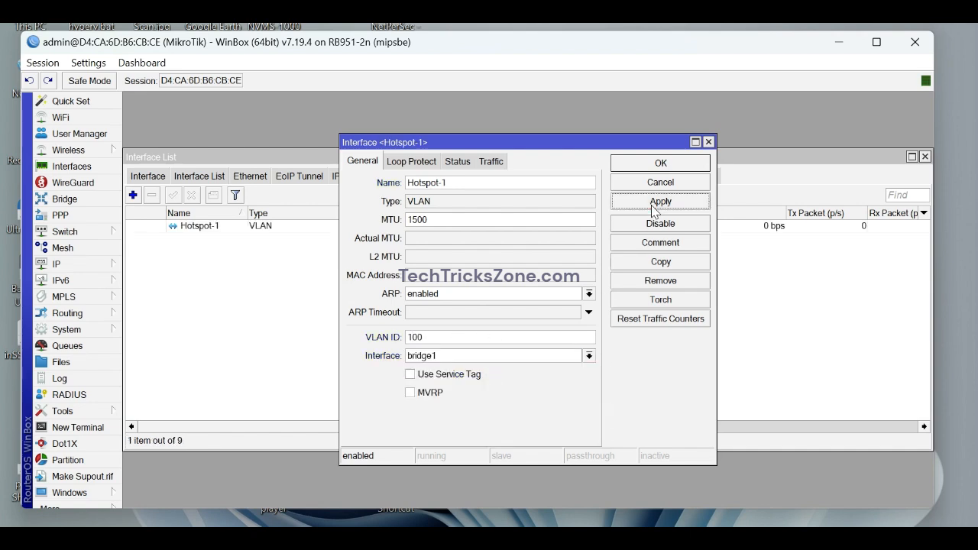
left_click(640, 165)
Create VLAN interface Hotspot2 with VLAN ID 200 on bridge1.
left_click(133, 196)
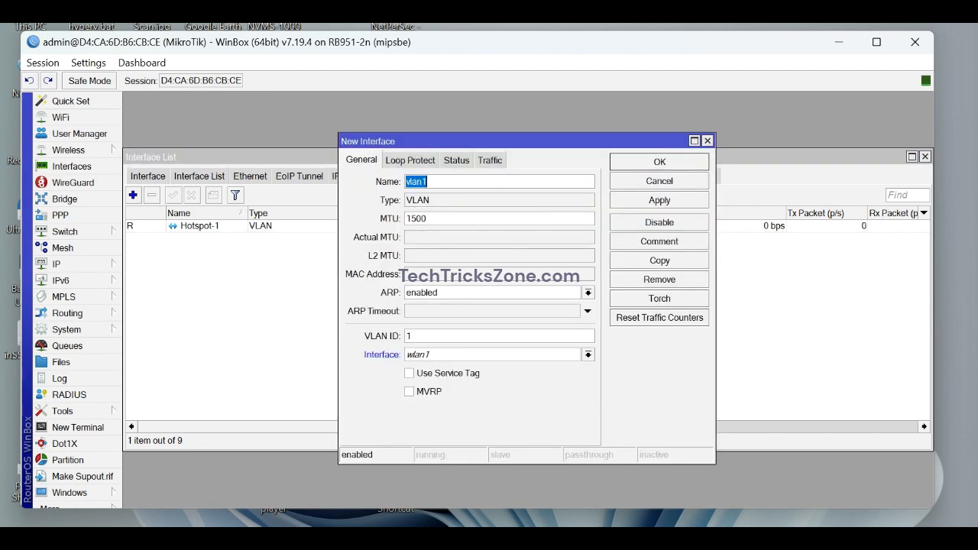
type("Hotspot2")
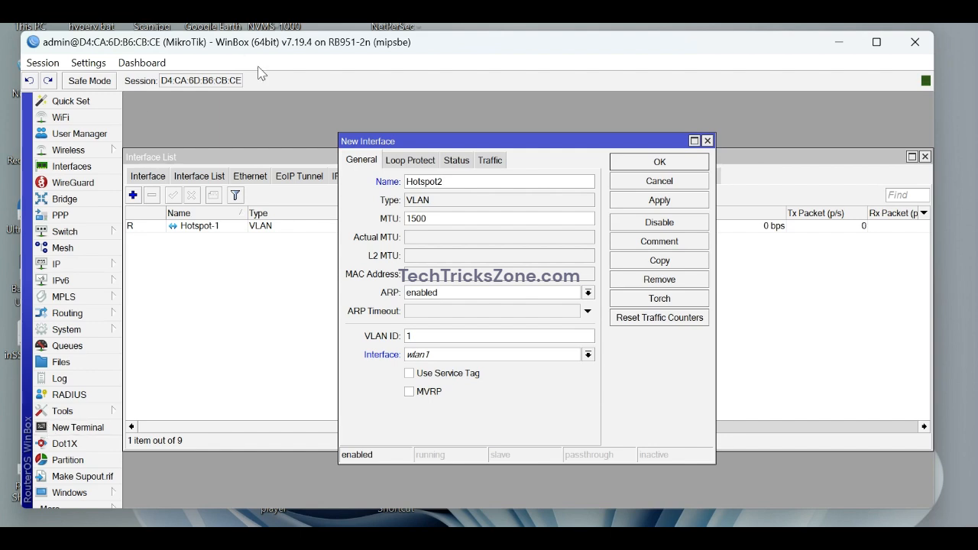
double_click(409, 336)
type("200")
left_click(475, 354)
left_click(461, 368)
left_click(461, 355)
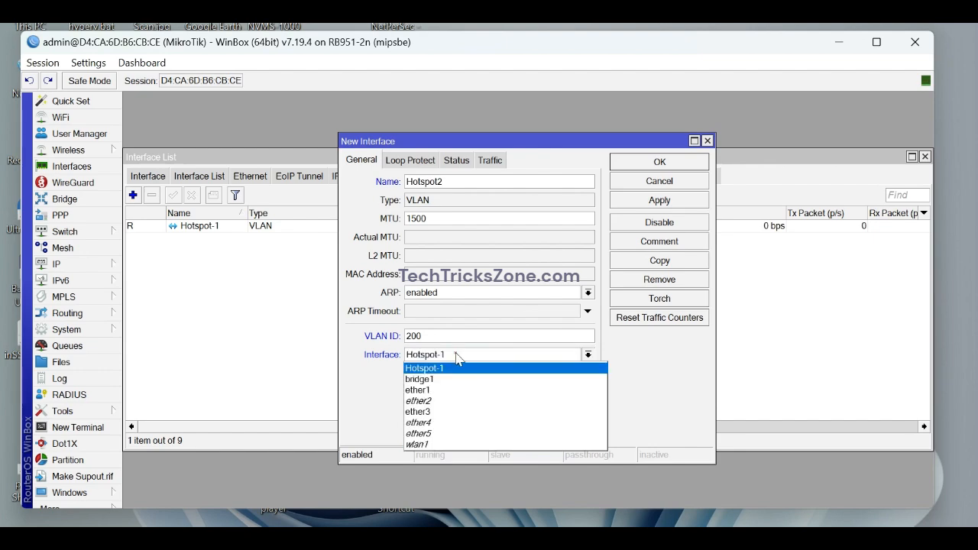
left_click(443, 380)
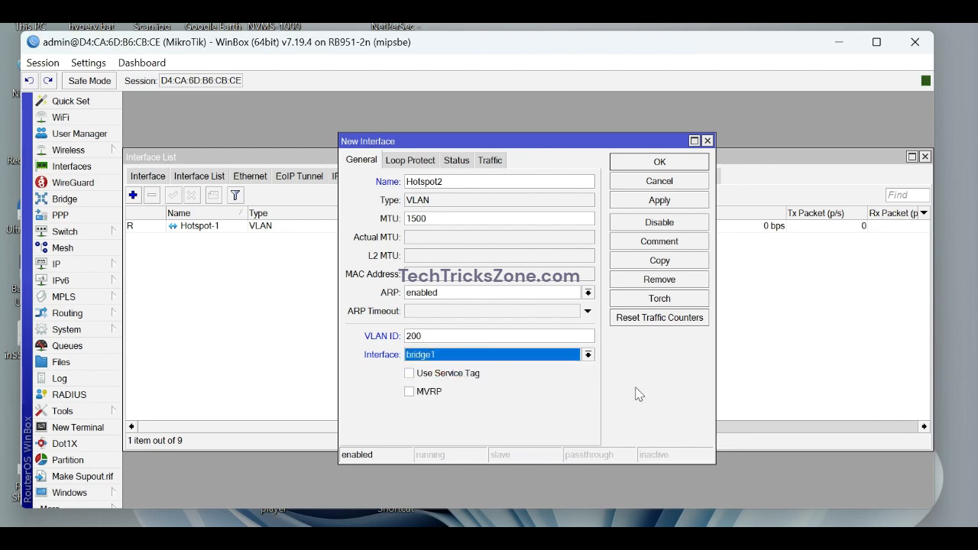
left_click(654, 200)
left_click(659, 161)
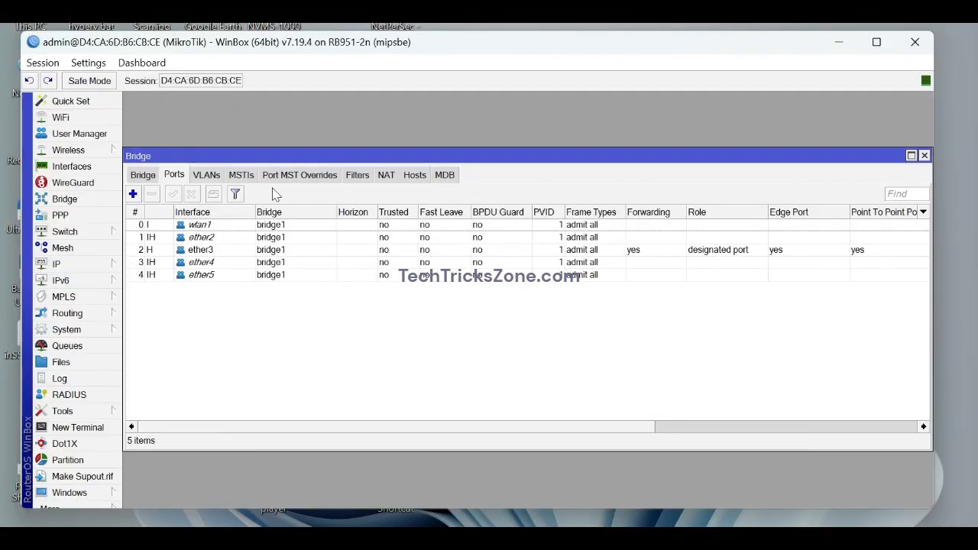
Add a bridge1 VLAN entry with VLAN ID 100, untagged on ether2.
left_click(217, 177)
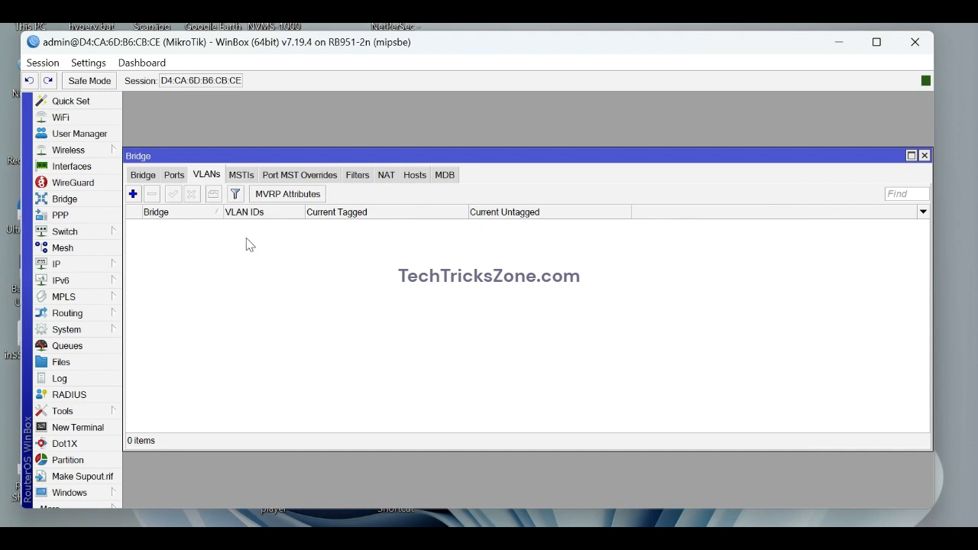
left_click(133, 194)
left_click(551, 237)
left_click(520, 252)
left_click(528, 257)
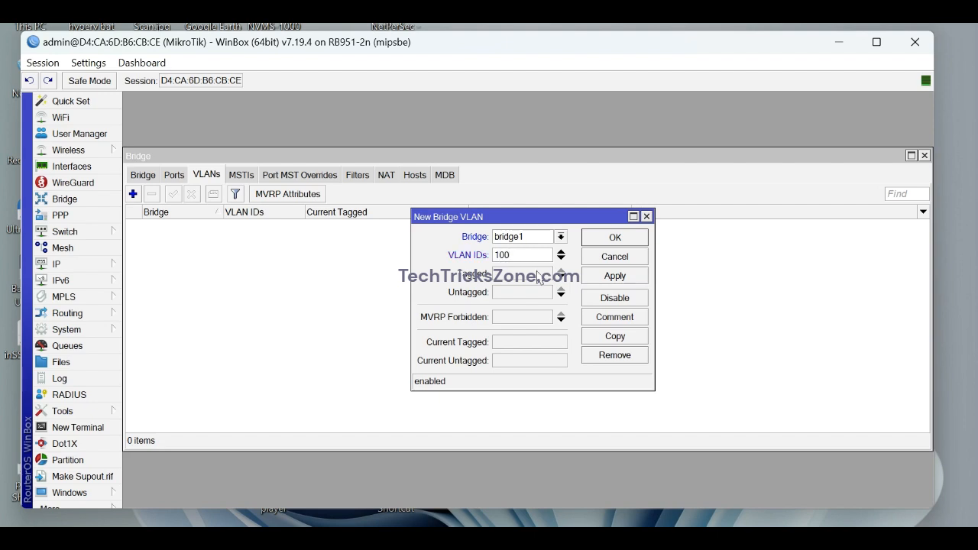
left_click(528, 292)
left_click(562, 292)
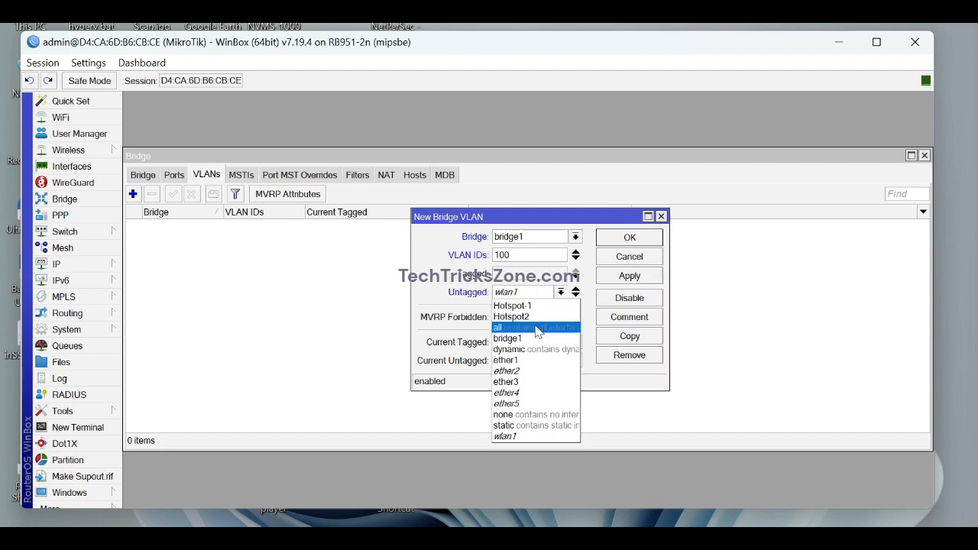
left_click(527, 370)
left_click(610, 280)
left_click(614, 245)
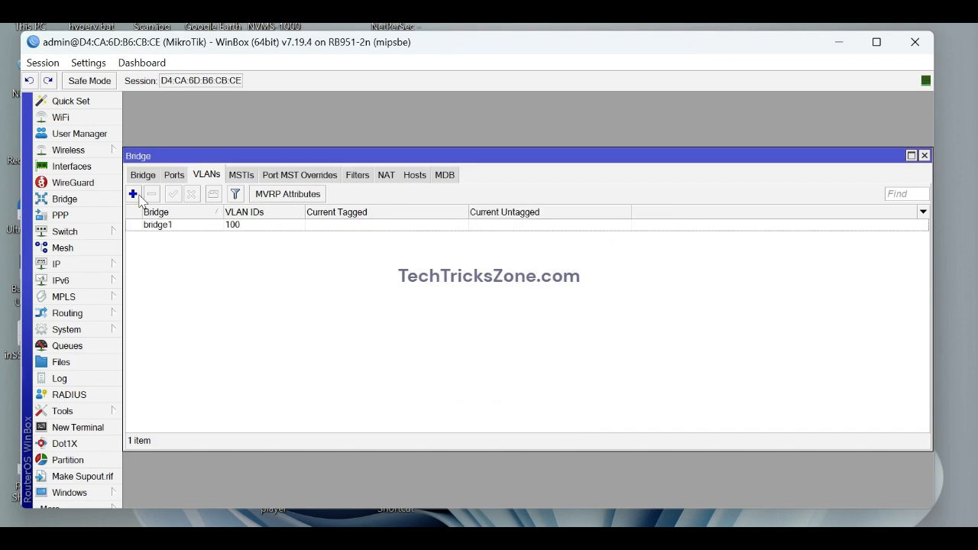
Add a bridge1 VLAN entry with VLAN ID 200, untagged on ether3.
left_click(134, 194)
left_click(542, 240)
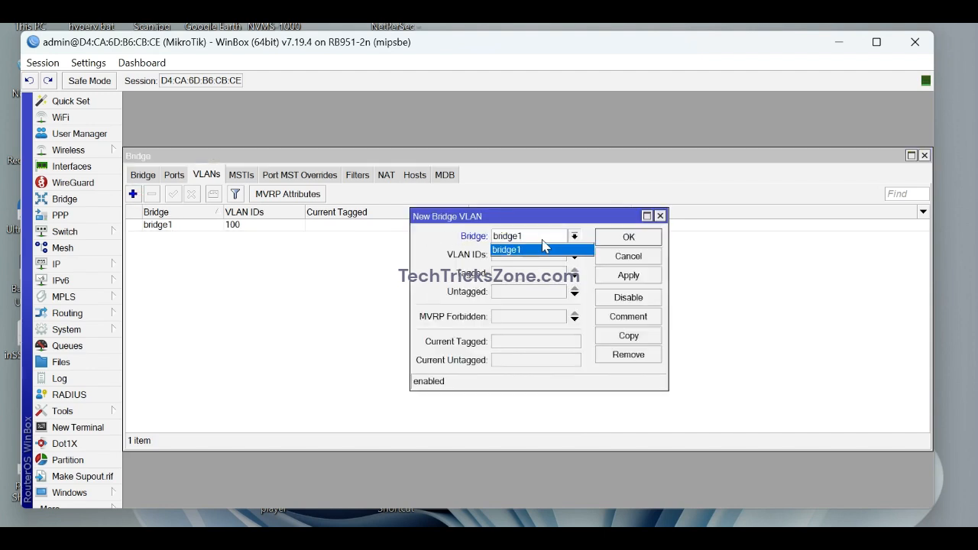
left_click(545, 249)
left_click(554, 255)
type("200")
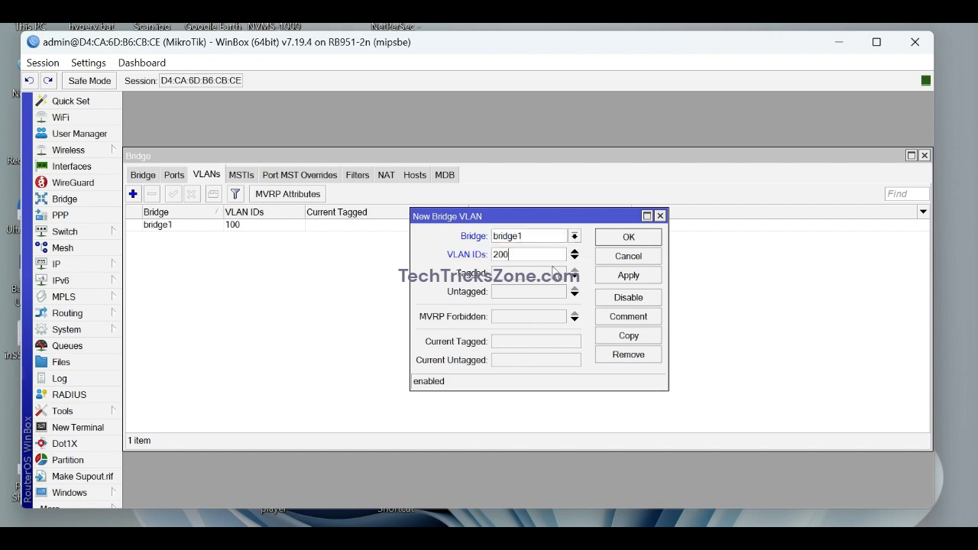
left_click(544, 294)
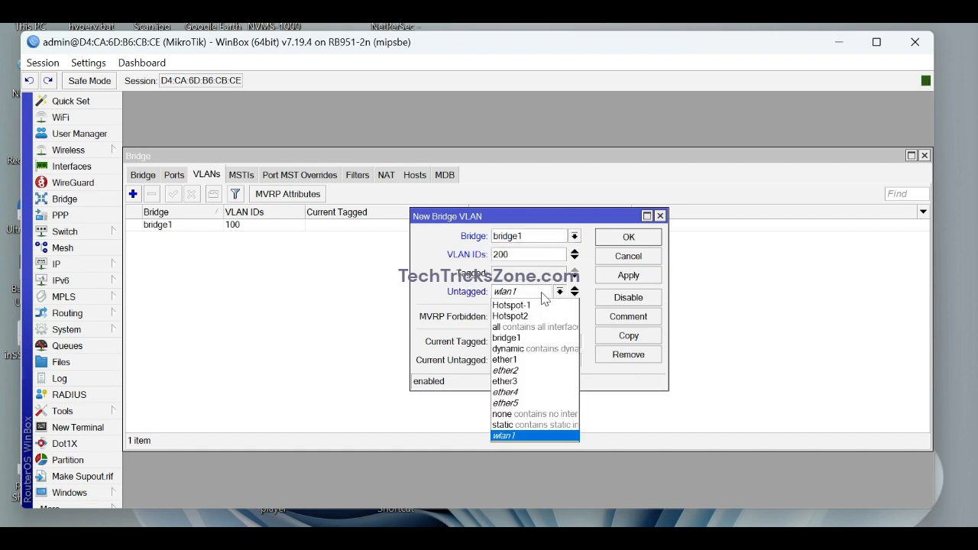
left_click(541, 378)
left_click(612, 279)
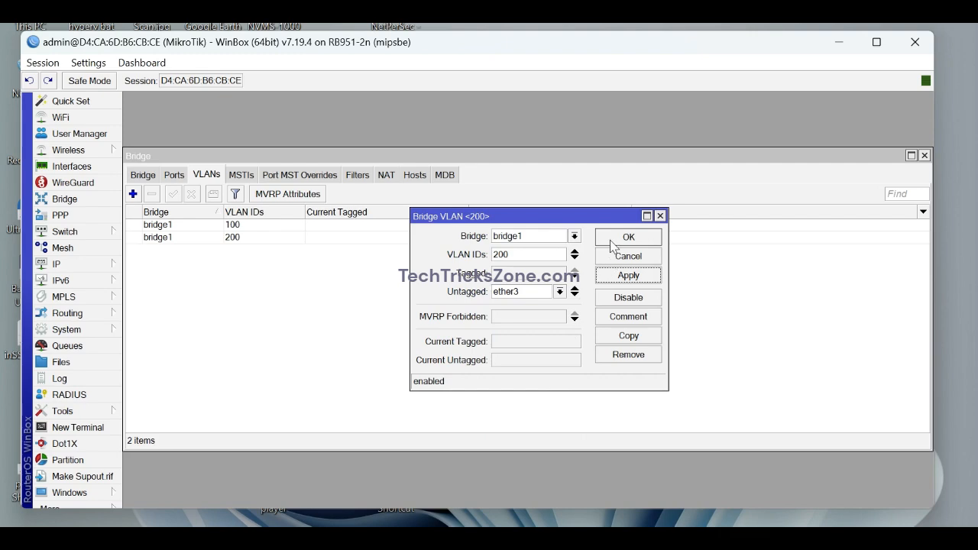
left_click(613, 240)
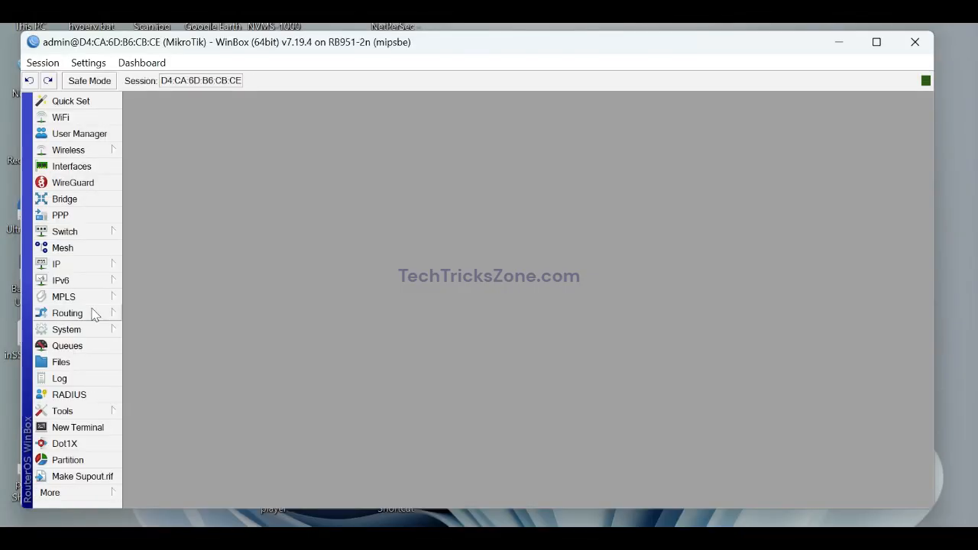
Add address 192.168.88.1/24 on bridge1.
left_click(89, 267)
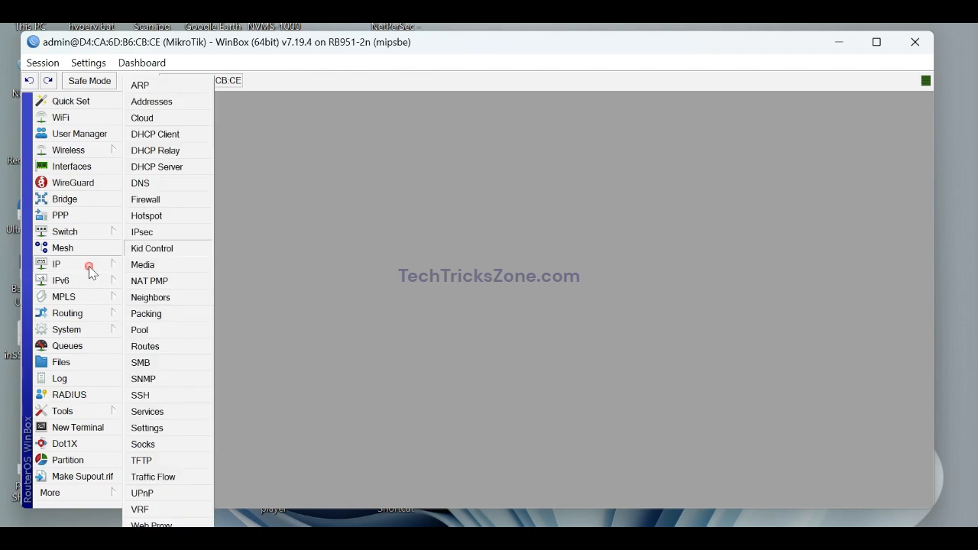
left_click(156, 103)
left_click(401, 184)
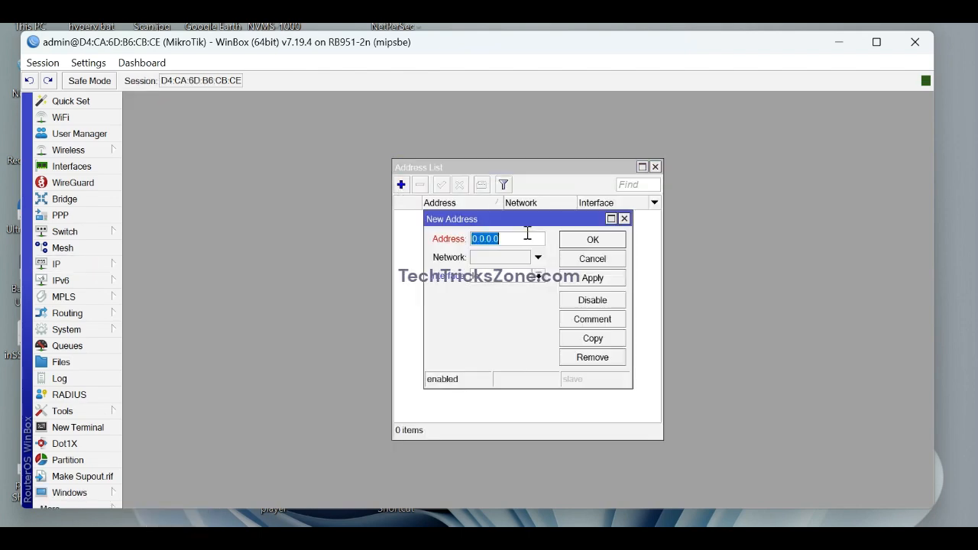
type("192.168.88.1/24")
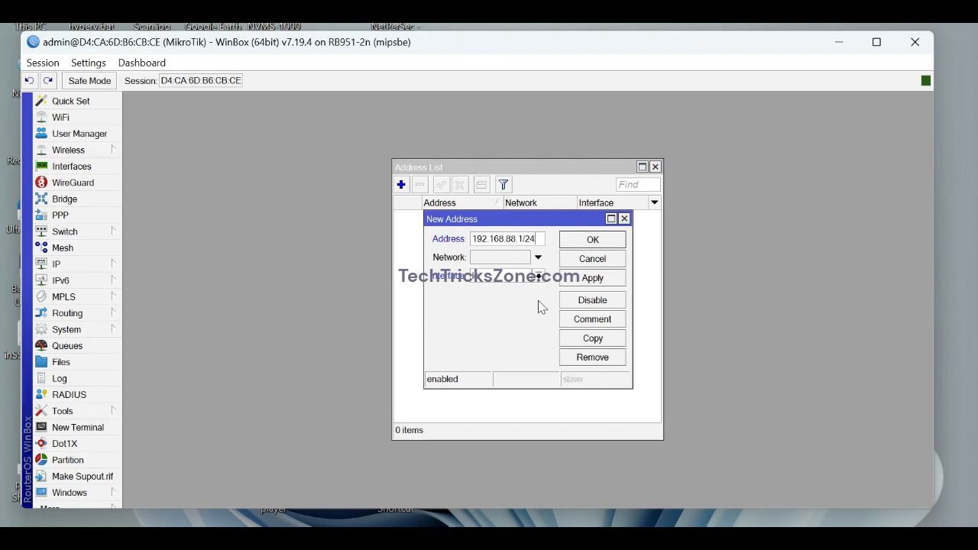
left_click(539, 276)
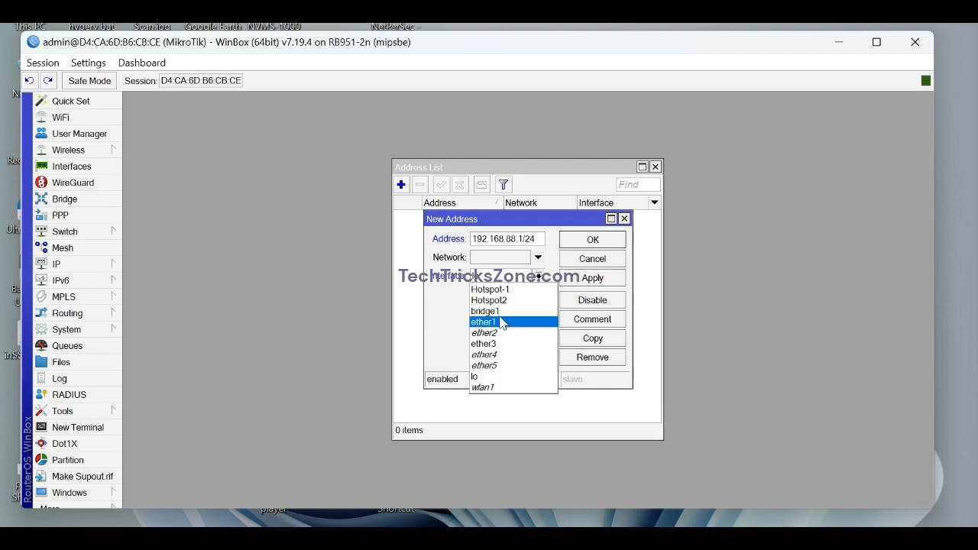
left_click(500, 312)
left_click(570, 279)
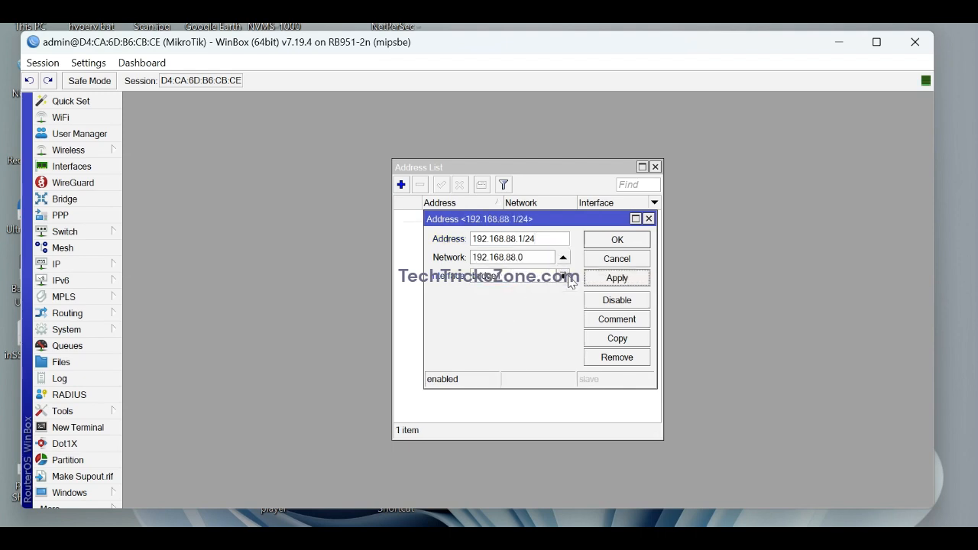
left_click(592, 243)
Add address 192.168.2.1/24 on Hotspot-1.
left_click(401, 186)
type("192.168.2.1/24")
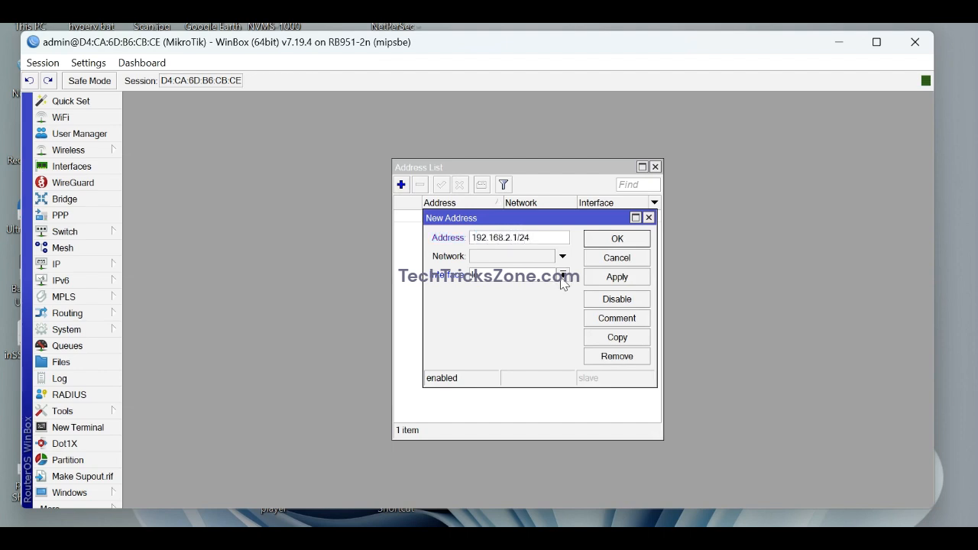
left_click(562, 277)
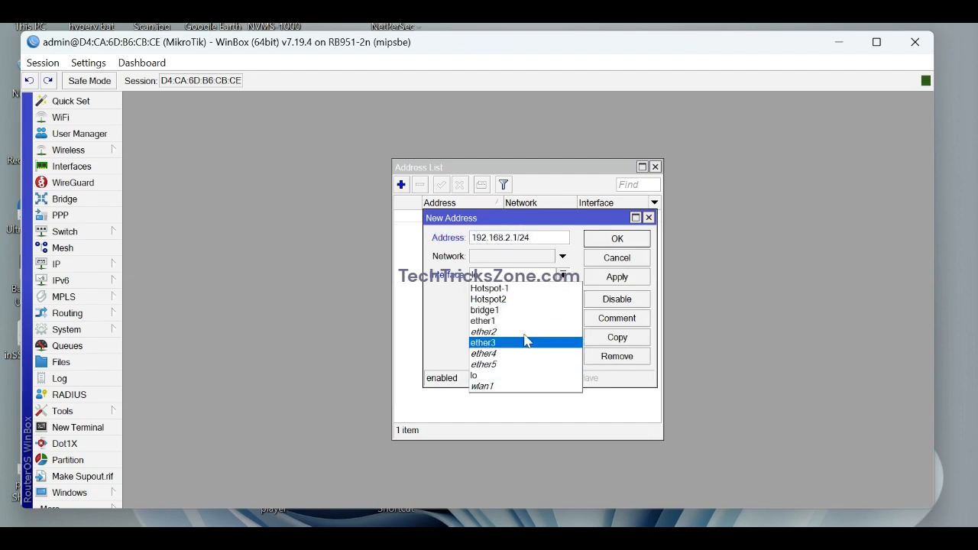
left_click(506, 292)
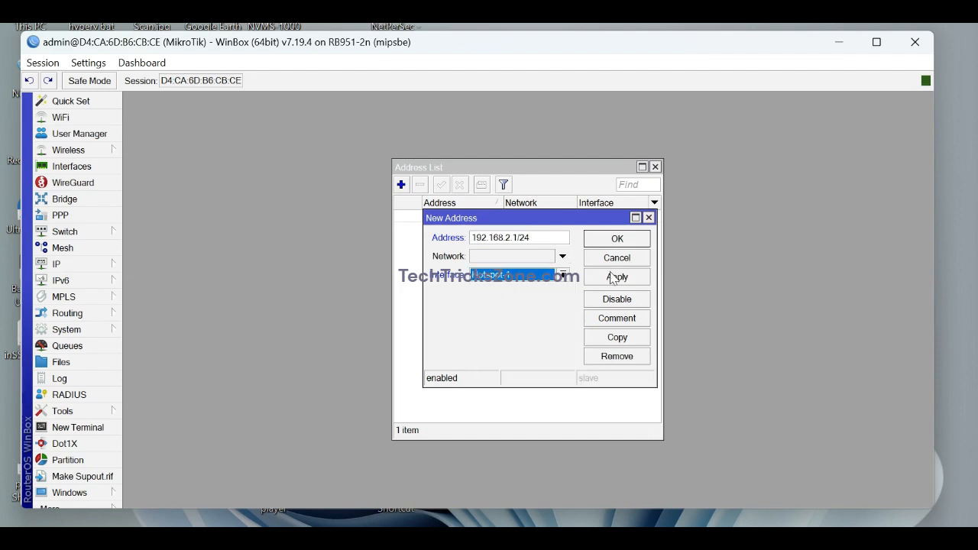
left_click(610, 278)
left_click(616, 238)
Add address 192.168.3.1/24 on Hotspot2.
left_click(401, 185)
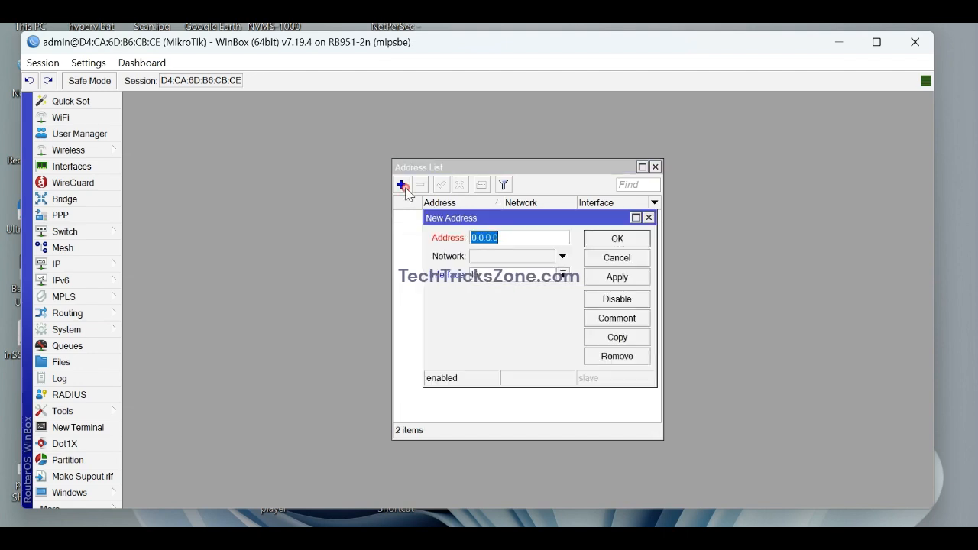
type("192.168.3.1/24")
left_click(563, 274)
left_click(533, 298)
left_click(617, 277)
left_click(614, 239)
Add address 192.168.1.180/24 on ether1 and close the address list.
left_click(401, 185)
type("192.168.")
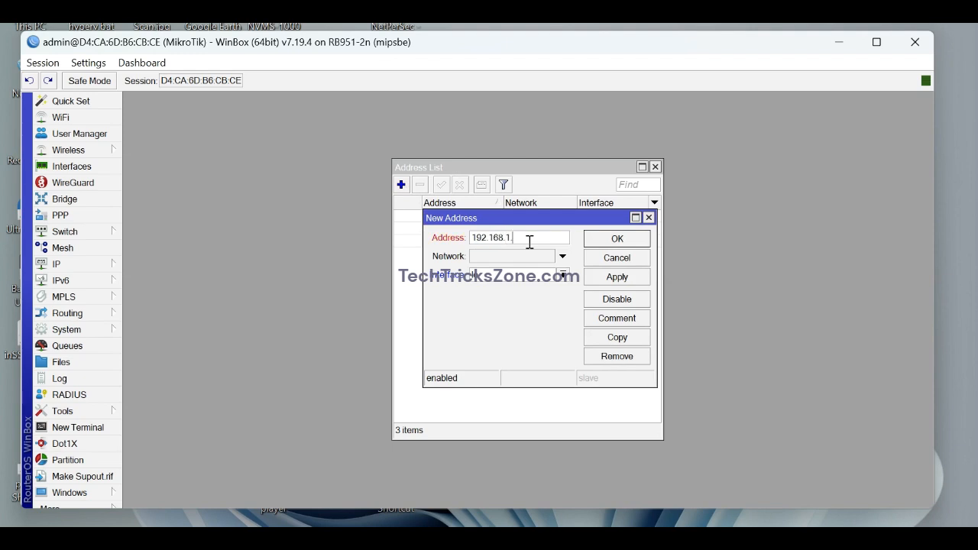
type("/24")
left_click(564, 275)
left_click(502, 321)
left_click(617, 276)
left_click(615, 240)
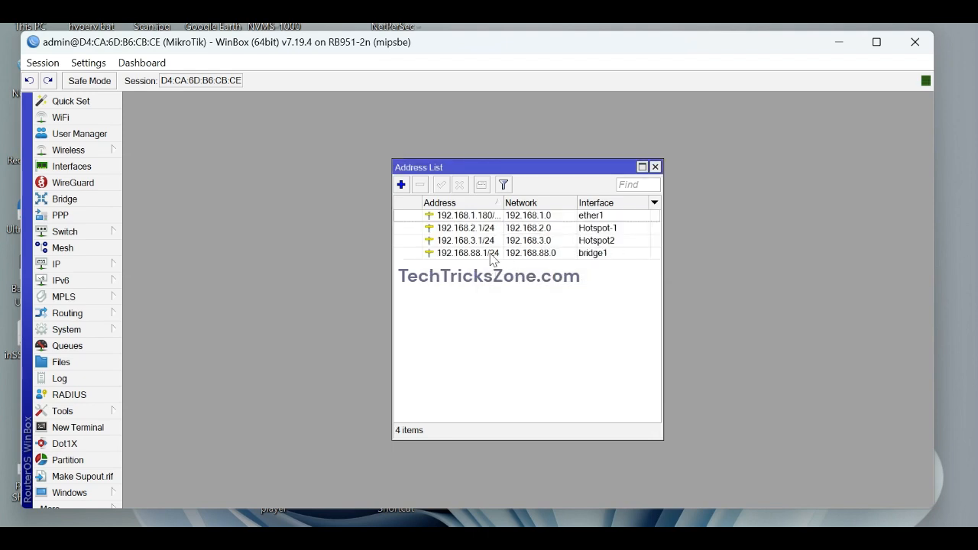
left_click(655, 167)
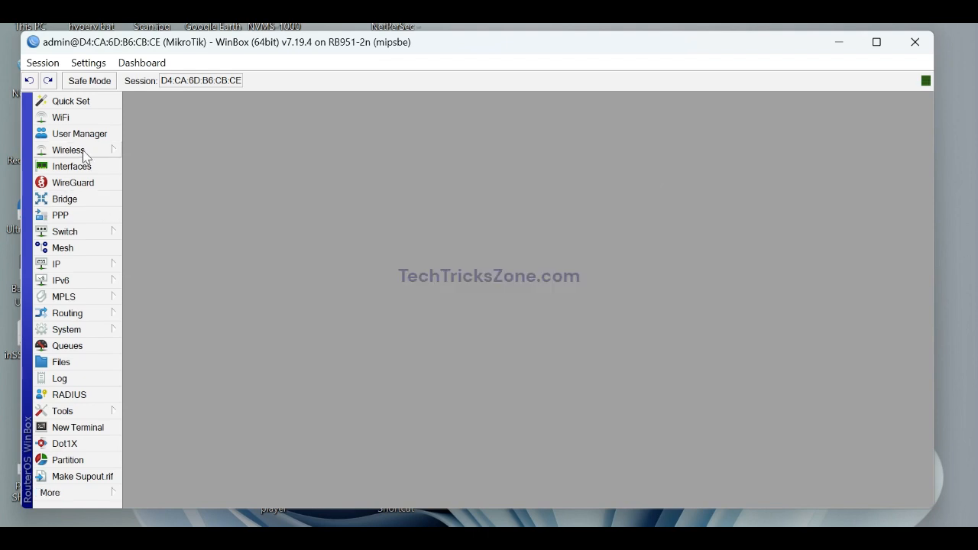
Add a firewall NAT rule with action masquerade, then close the Firewall window.
left_click(87, 264)
left_click(171, 199)
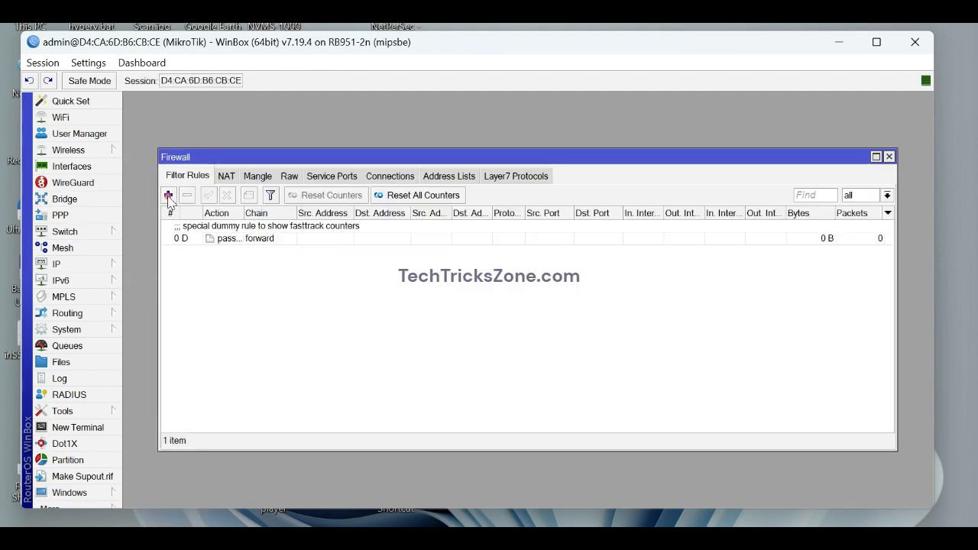
left_click(231, 177)
left_click(168, 195)
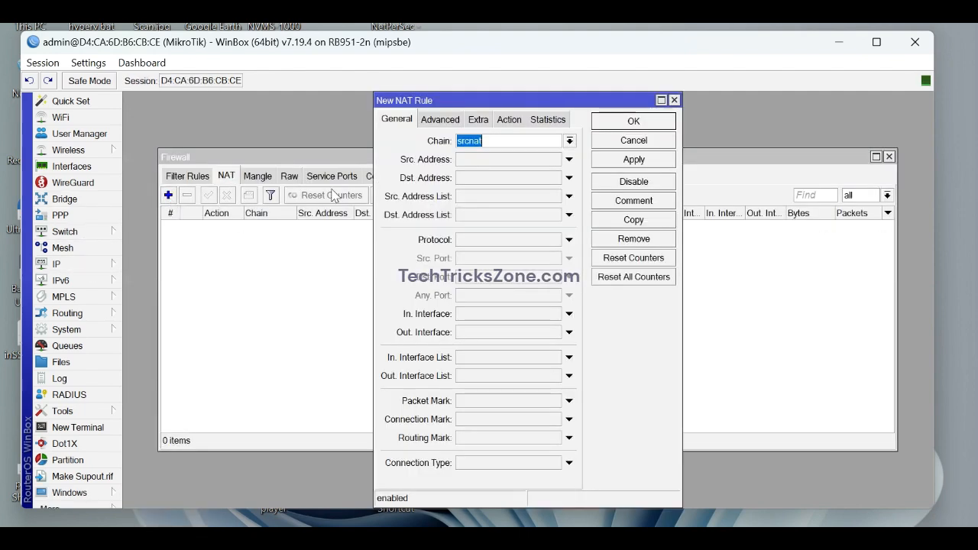
left_click(508, 120)
left_click(501, 141)
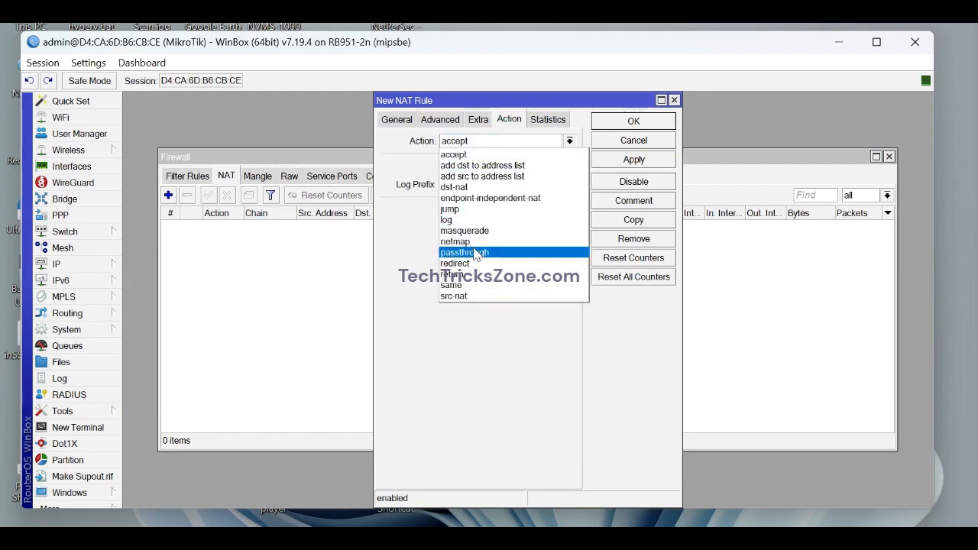
left_click(475, 231)
left_click(630, 160)
left_click(624, 122)
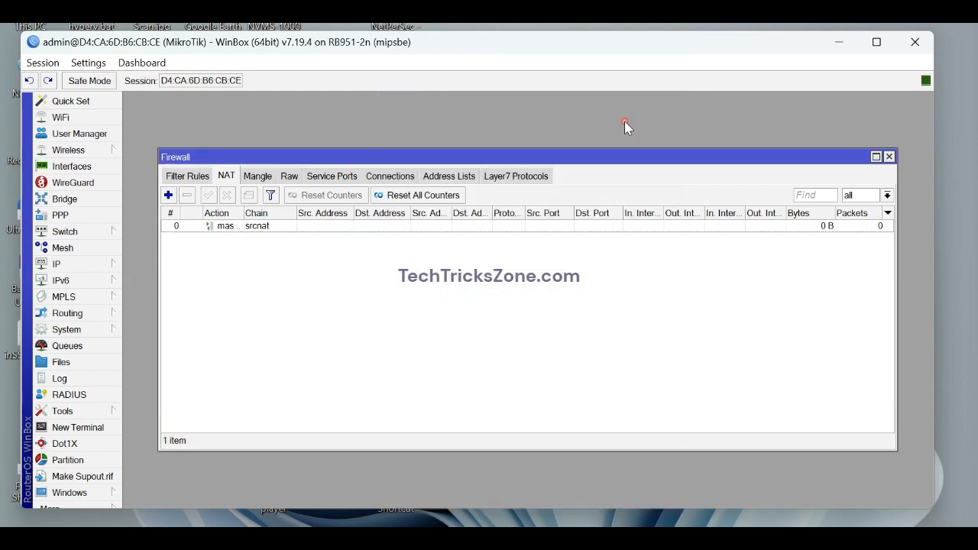
left_click(889, 157)
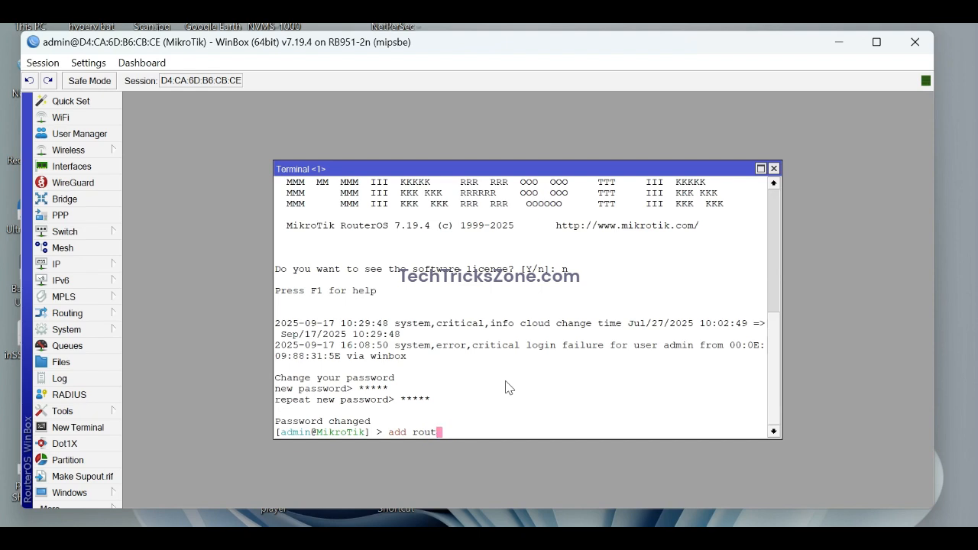
Run 'ip route add gateway=192.168.1.1' in the terminal.
key("BackSpace")
key("BackSpace")
key("BackSpace")
key("BackSpace")
key("BackSpace")
key("BackSpace")
key("BackSpace")
key("BackSpace")
type("ip a")
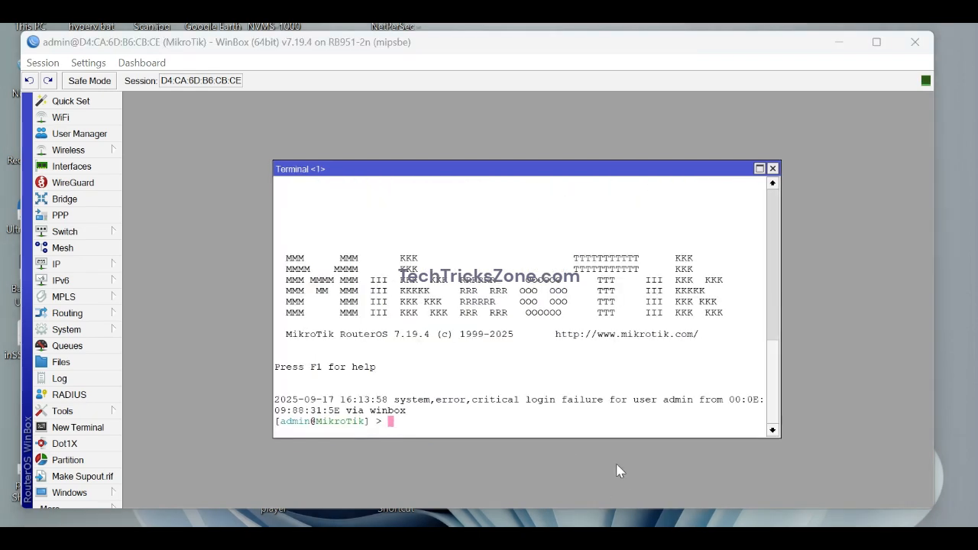
type("ip r")
key("Tab")
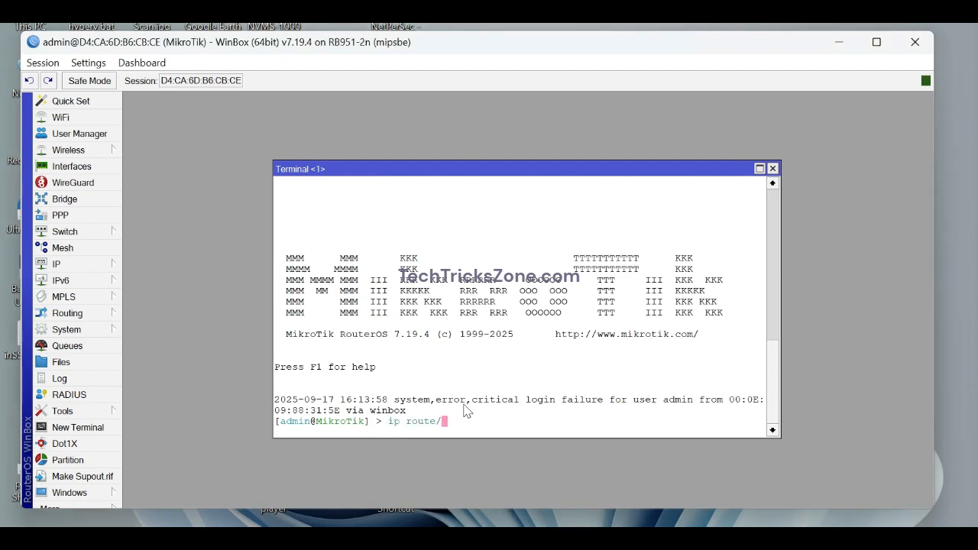
key("Tab")
key("Tab")
type("add gateway=192.168.1.1")
key("Return")
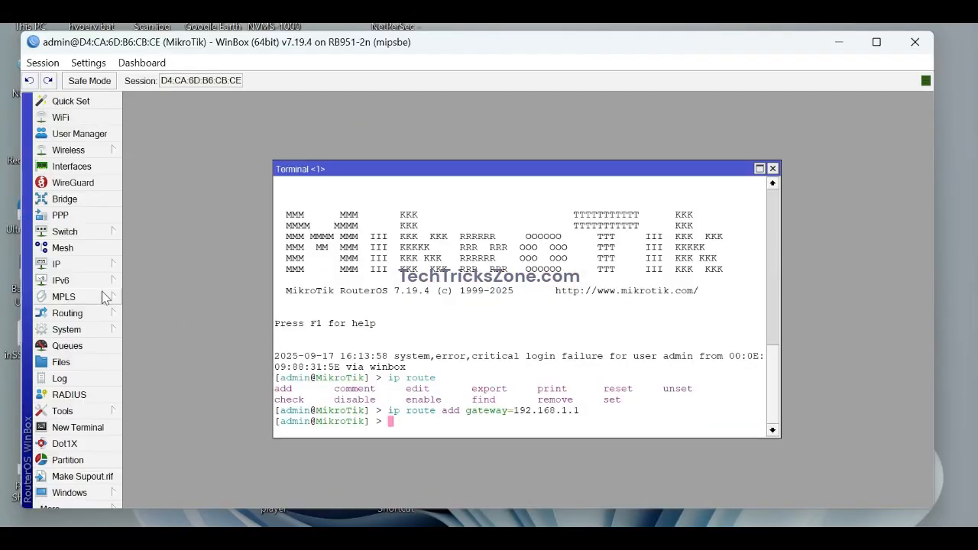
Enter DNS servers 4.2.2.2 and 8.8.8.8 in IP > DNS and save.
left_click(100, 263)
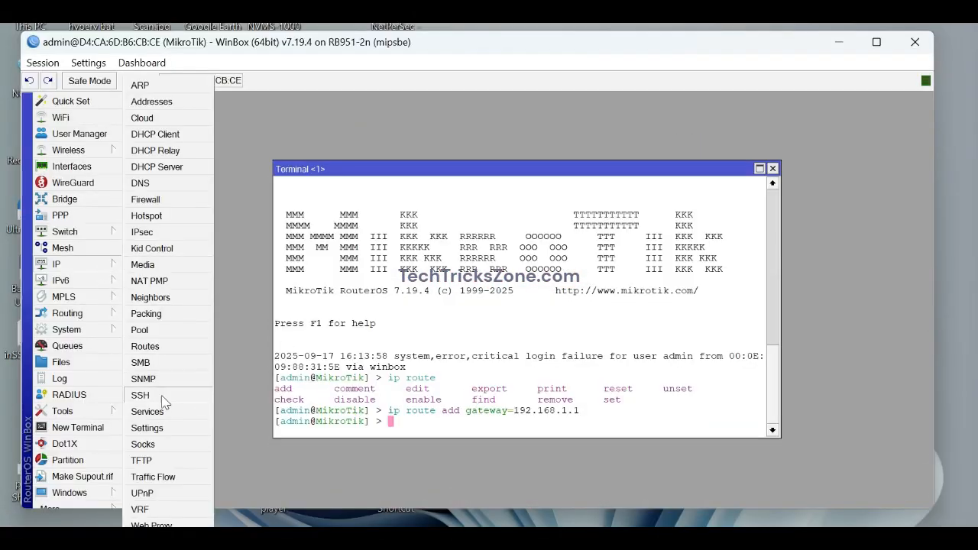
left_click(149, 185)
left_click(506, 167)
type("4.2.2")
left_click(531, 190)
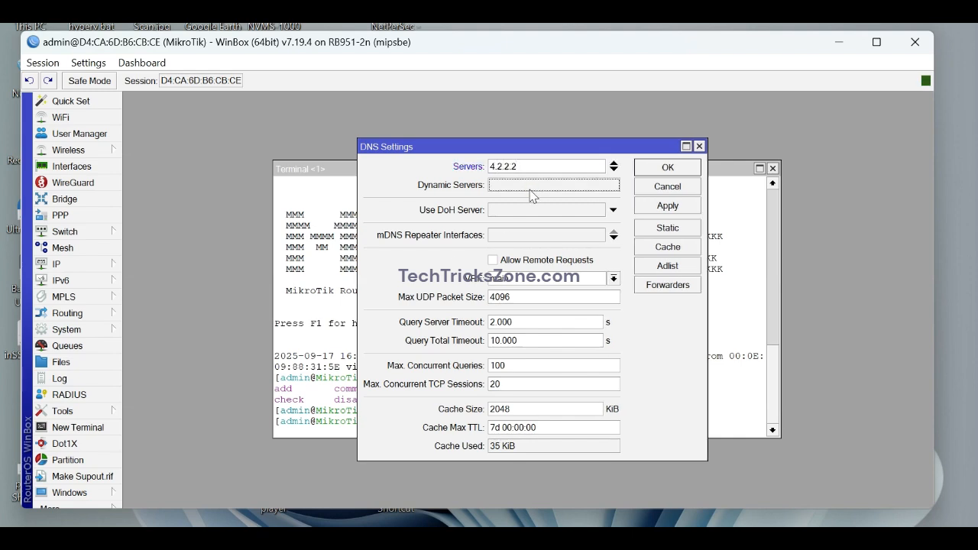
left_click(614, 169)
type("8.3")
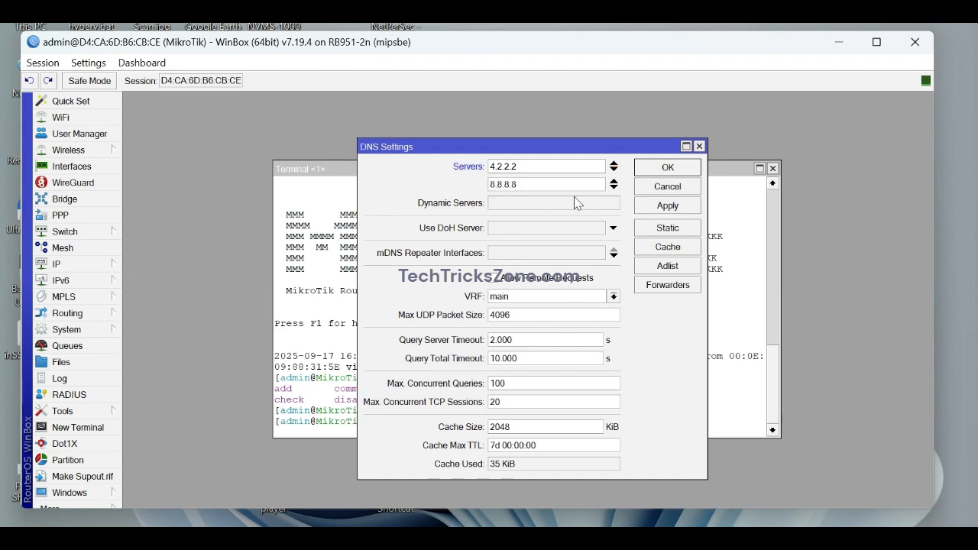
left_click(653, 168)
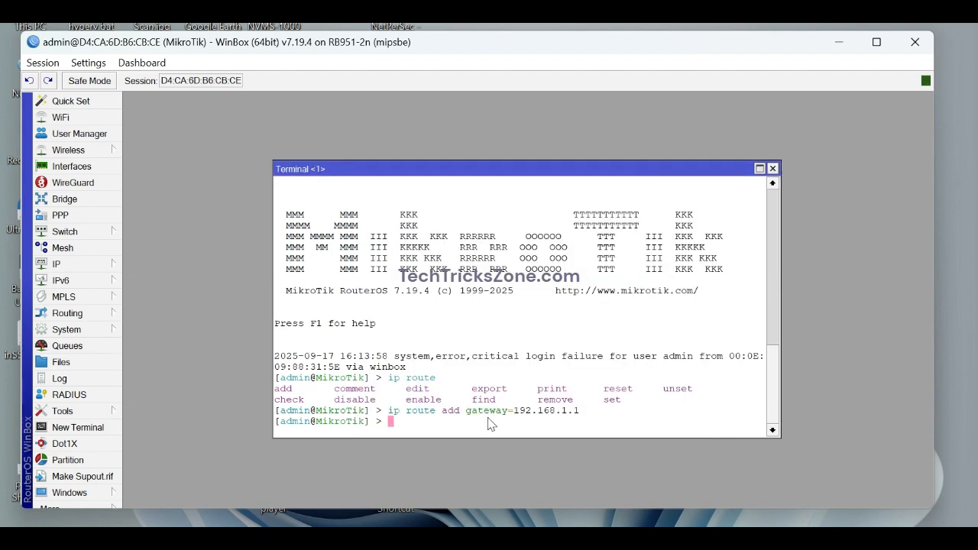
Ping 4.2.2.2 and google.com from the terminal to confirm replies, then close it.
key("Return")
key("Return")
type("ping 4.2.2.2")
key("Return")
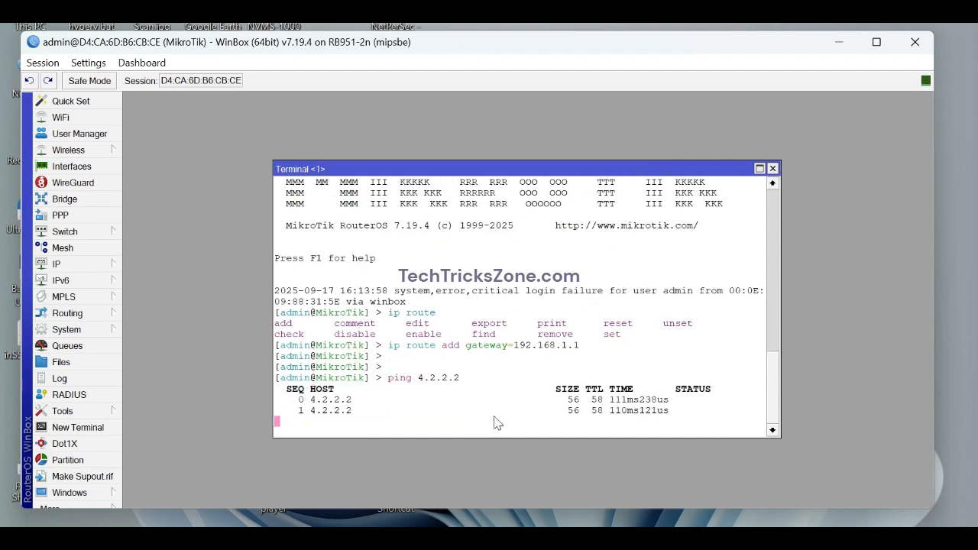
key("ctrl+c")
type("ping")
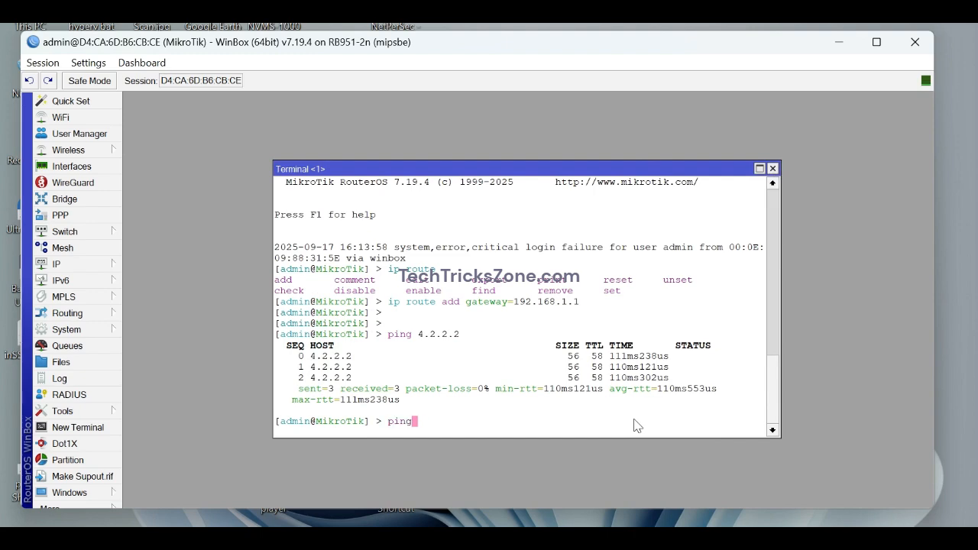
type(" google.com")
key("Return")
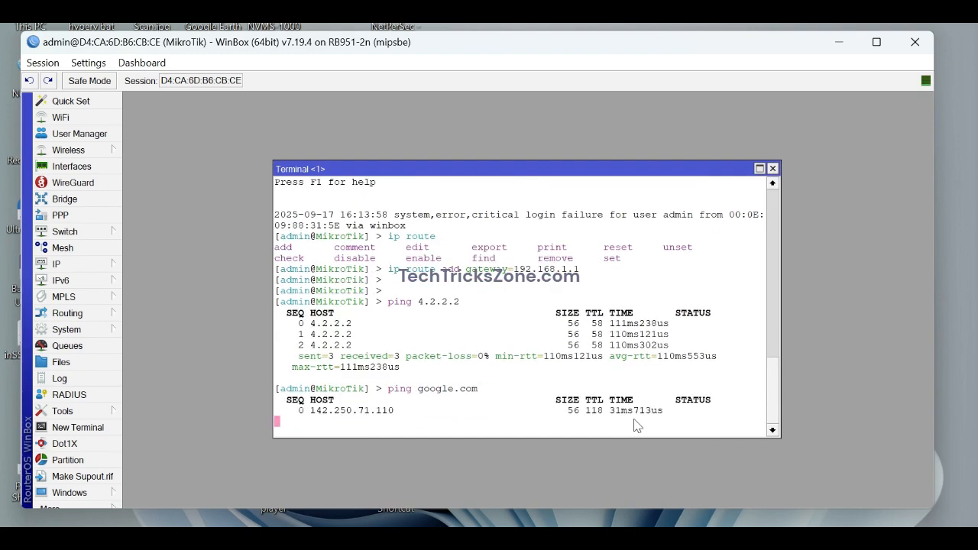
key("ctrl+c")
left_click(773, 169)
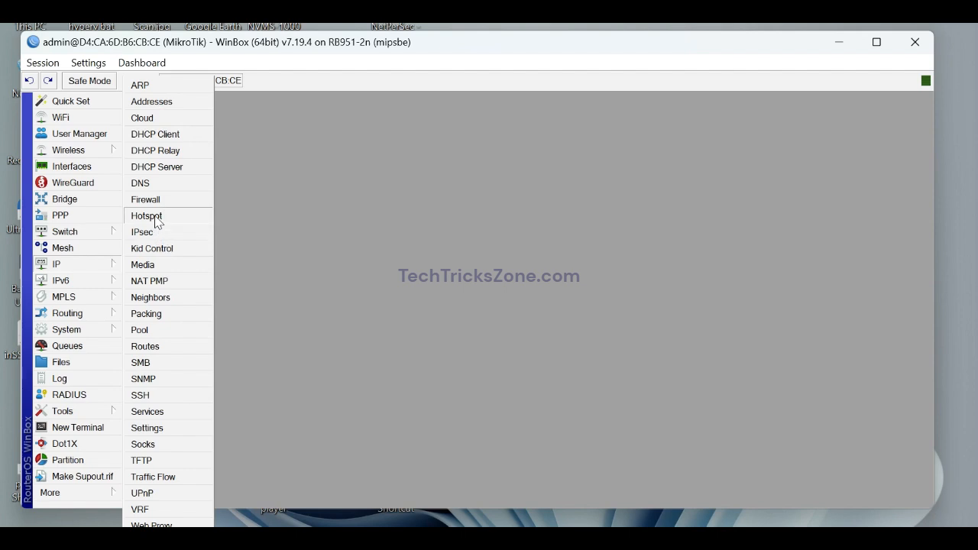
Start the IP > Hotspot setup wizard and choose Hotspot-1 as the hotspot interface.
left_click(146, 217)
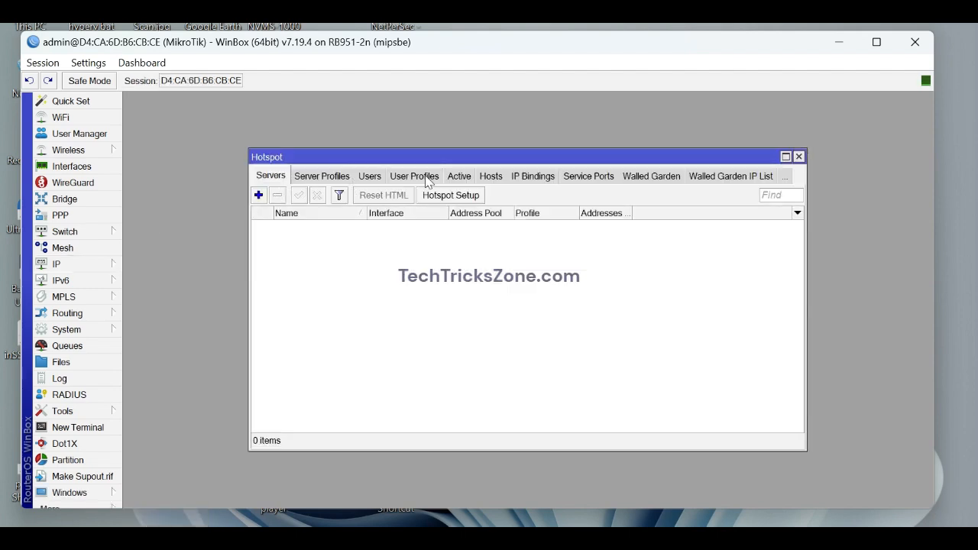
left_click(450, 198)
left_click(586, 290)
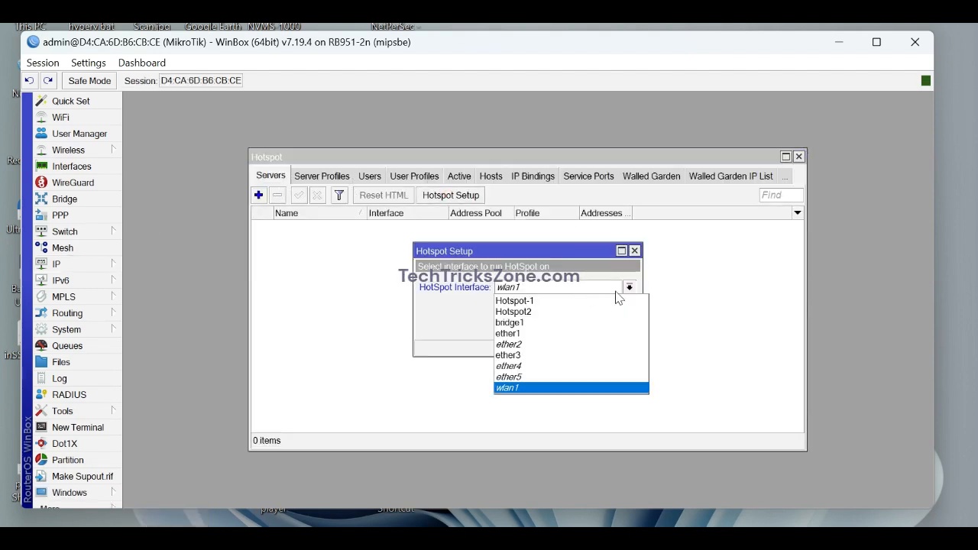
left_click(547, 301)
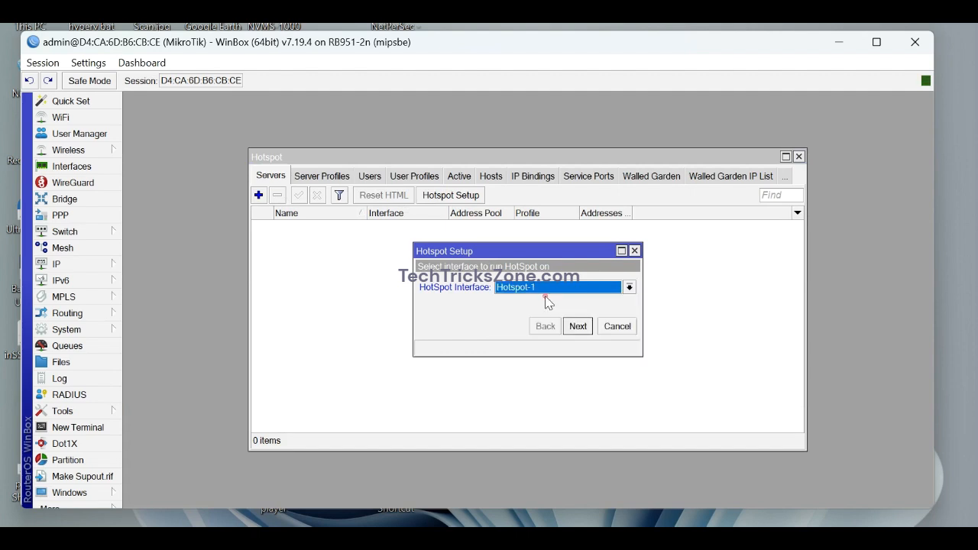
left_click(578, 326)
Accept the suggested network address, address pool, no SSL certificate, SMTP, DNS servers and blank DNS name.
left_click(578, 327)
left_click(578, 327)
left_click(579, 327)
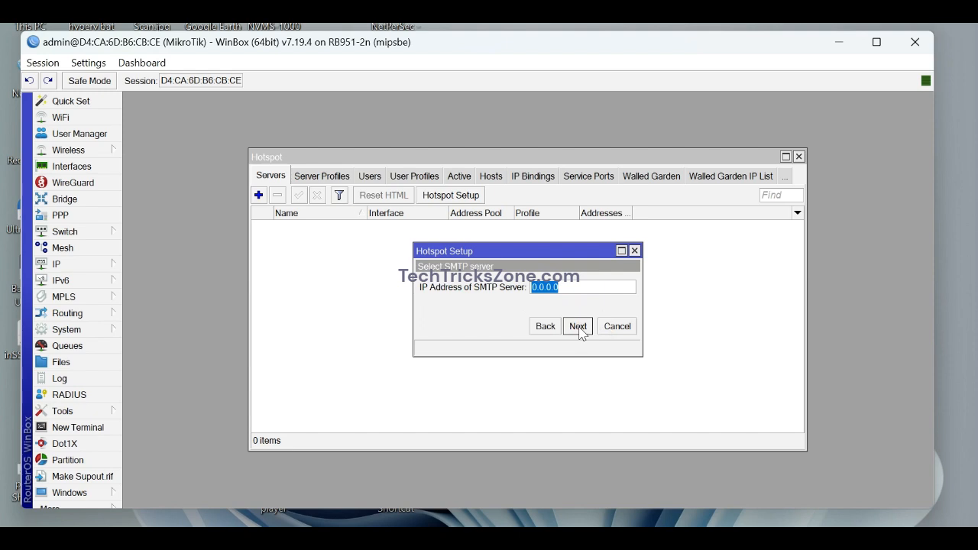
left_click(578, 327)
left_click(579, 327)
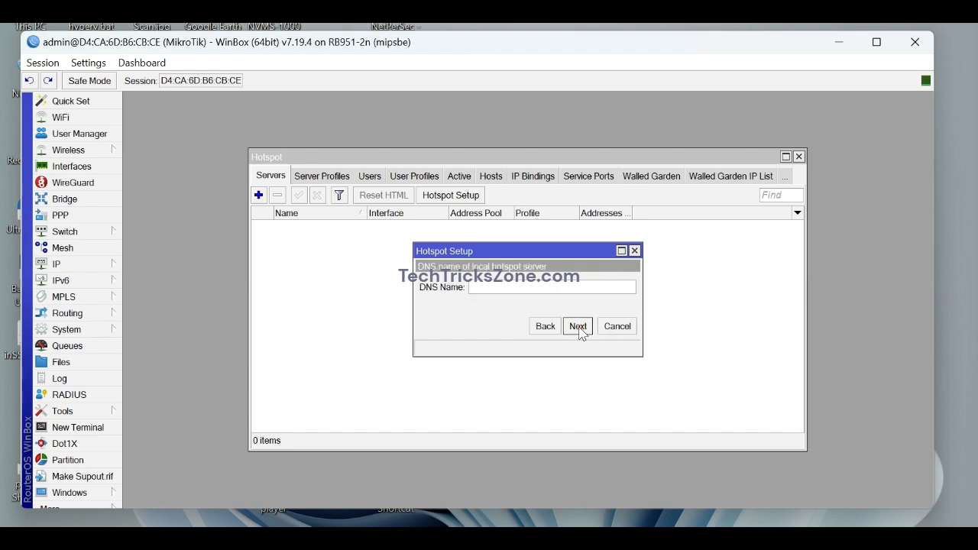
left_click(579, 327)
Set the hotspot user's password and finish creating server hotspot1.
left_click(580, 306)
type("1234")
left_click(579, 327)
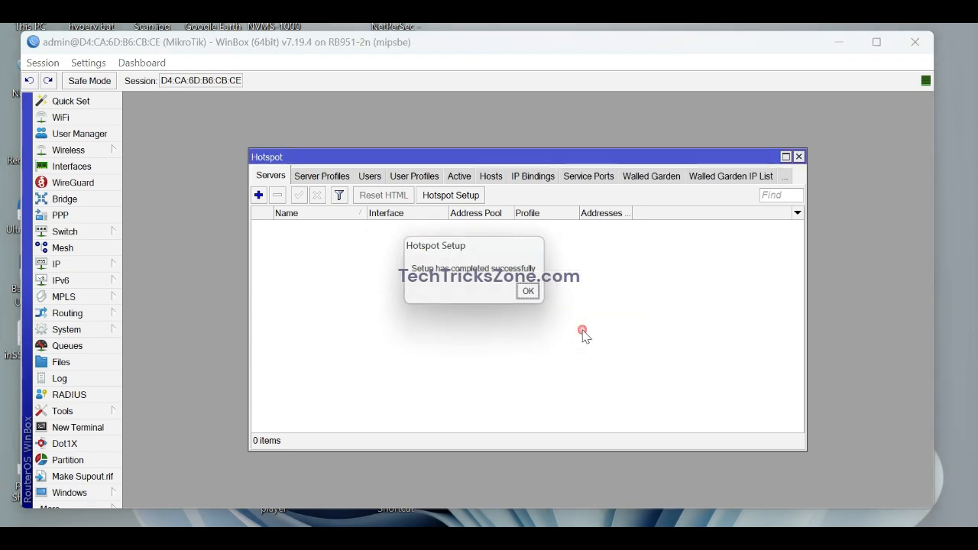
left_click(532, 295)
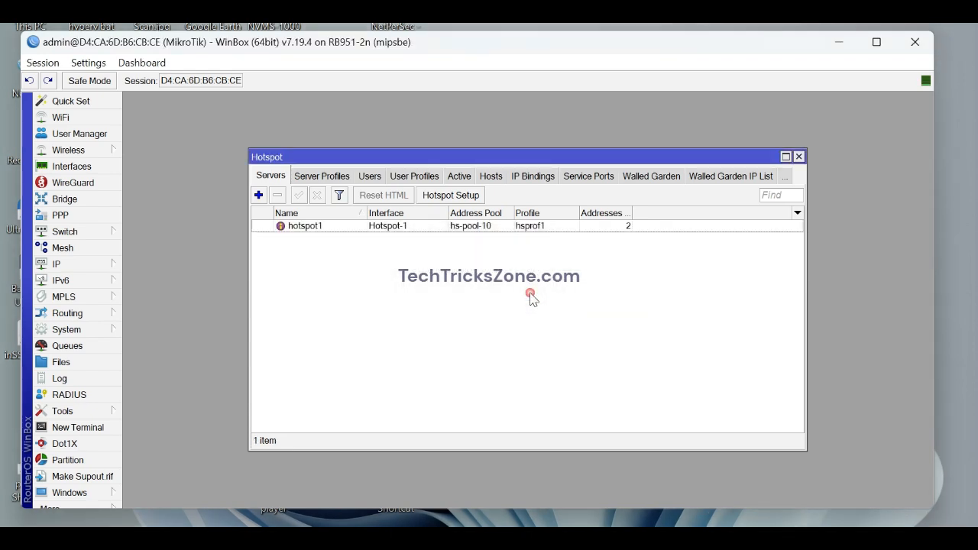
left_click(461, 196)
Run the wizard on Hotspot2 with default address, pool hs-pool-11 and no SSL certificate, creating hs-Hotspot2.
left_click(577, 327)
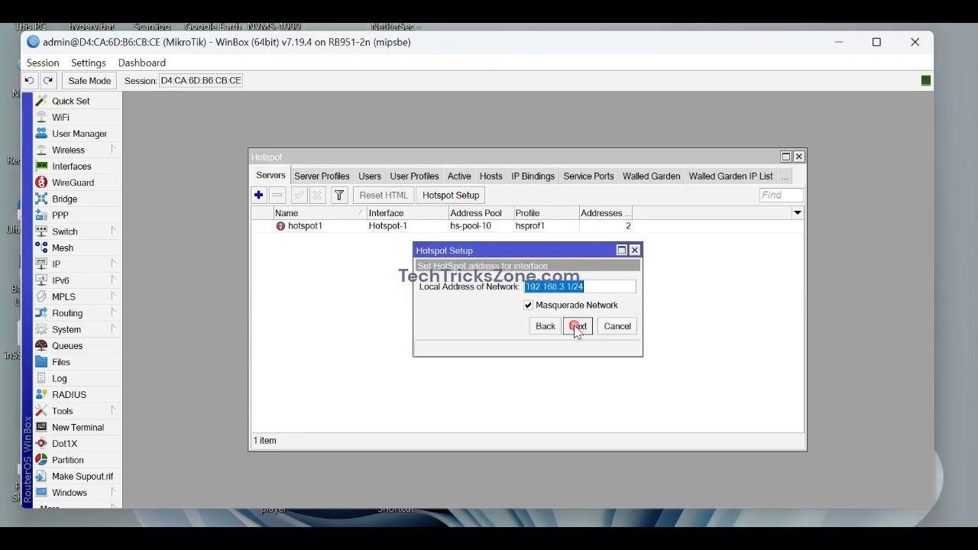
left_click(578, 326)
left_click(578, 327)
left_click(565, 286)
left_click(569, 291)
left_click(578, 326)
left_click(578, 327)
left_click(578, 326)
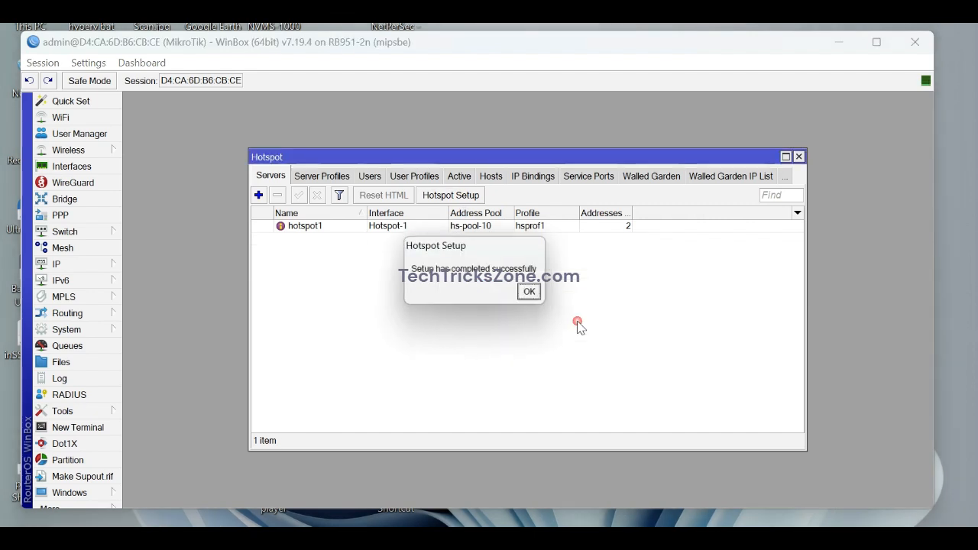
left_click(533, 295)
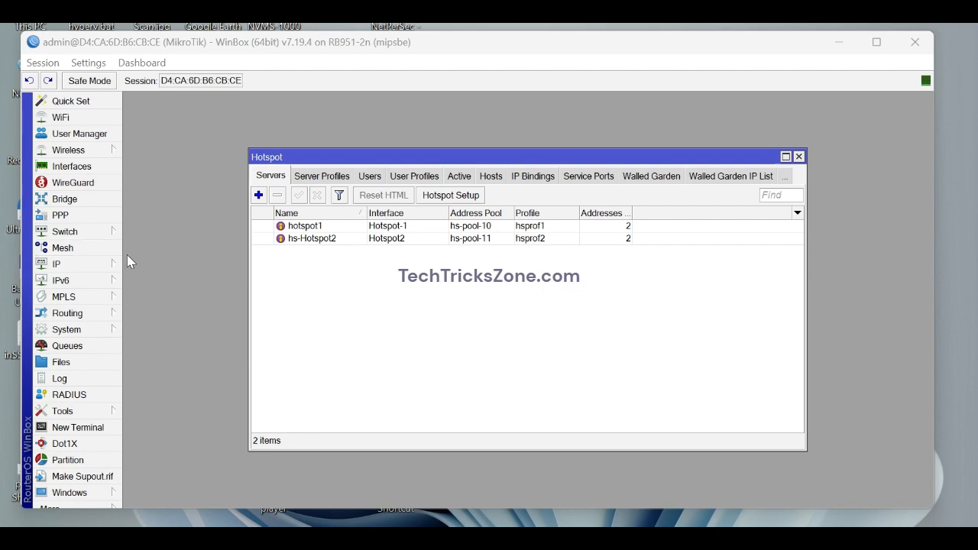
left_click(85, 199)
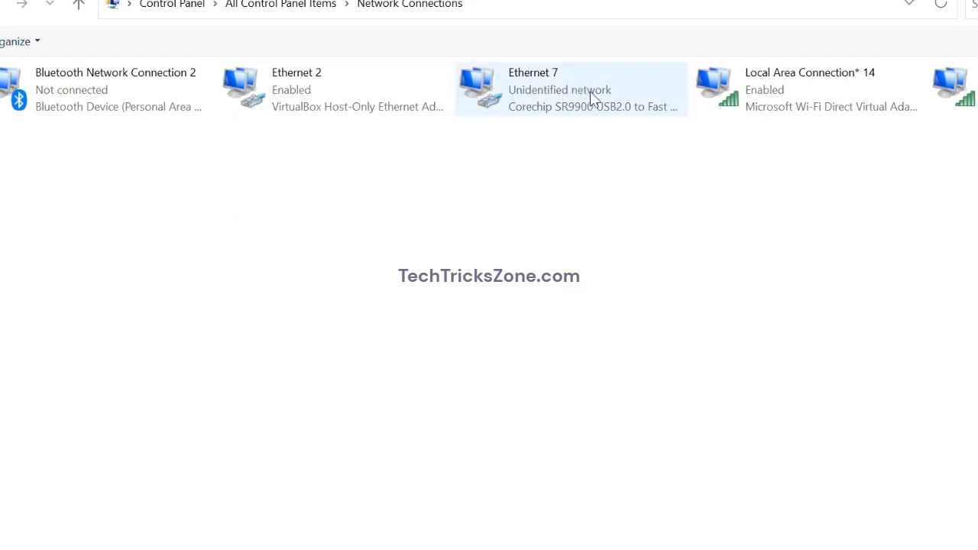
Switch Ethernet 7's IPv4 from static 192.168.0.196 to automatic IP address and DNS servers.
left_click(590, 97)
right_click(587, 95)
left_click(648, 277)
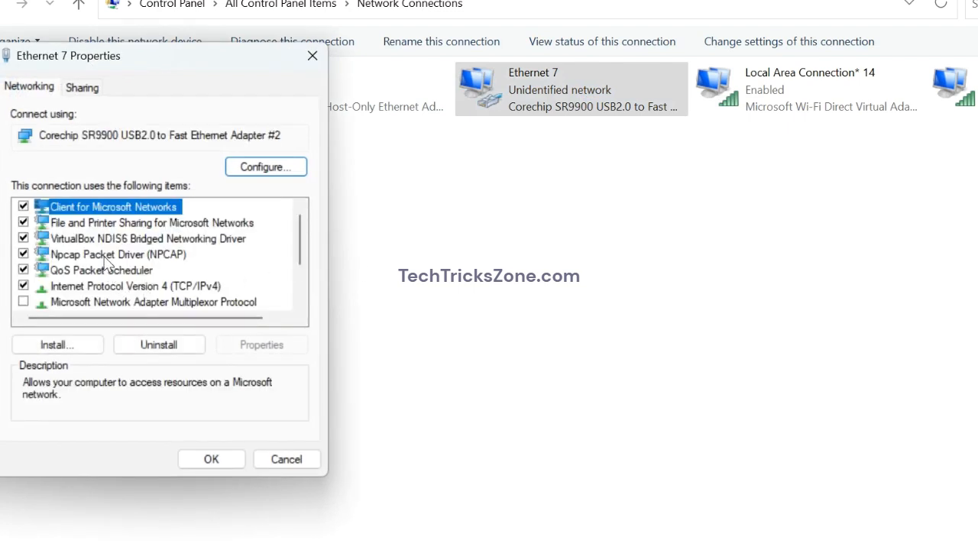
double_click(149, 286)
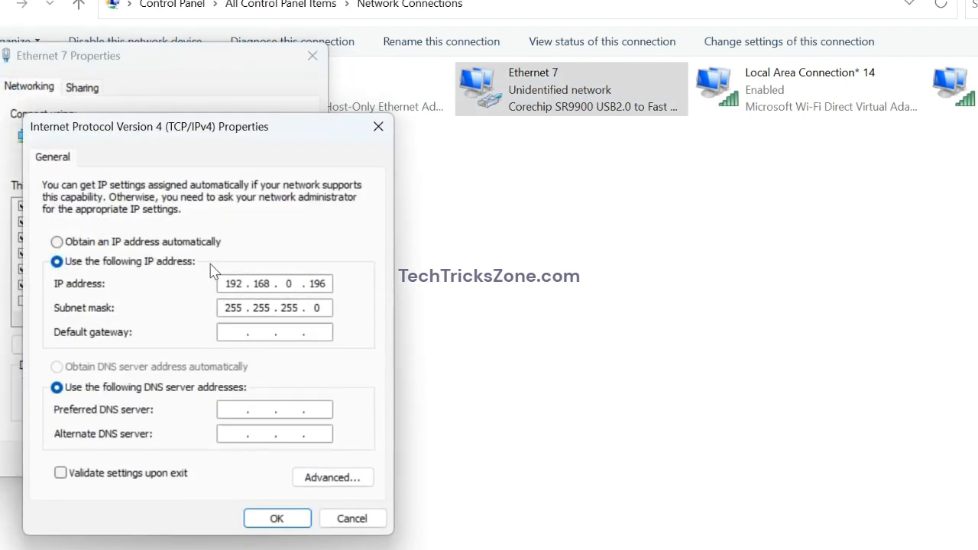
left_click(166, 243)
left_click(162, 367)
left_click(277, 519)
left_click(205, 461)
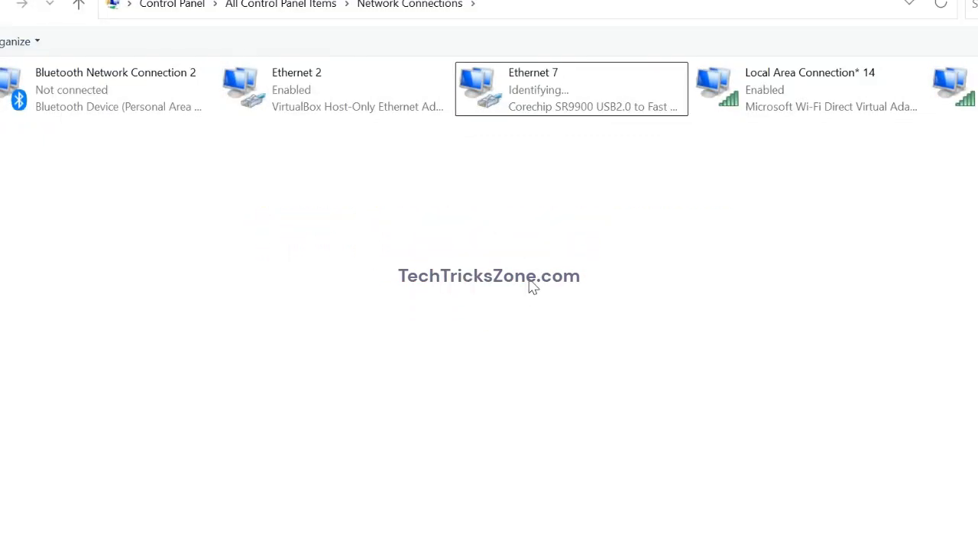
left_click(540, 96)
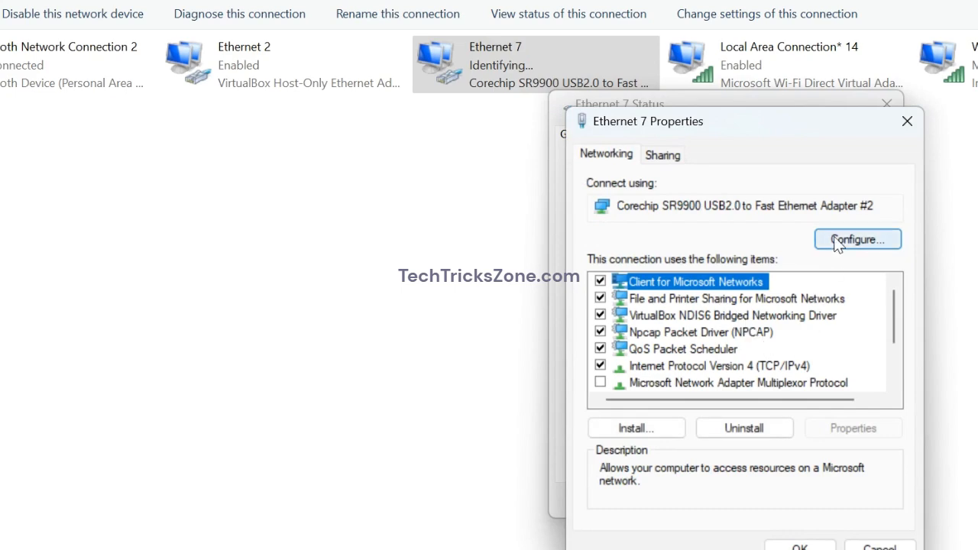
Set the Ethernet 7 adapter's advanced VLAN ID property to 100.
left_click(839, 243)
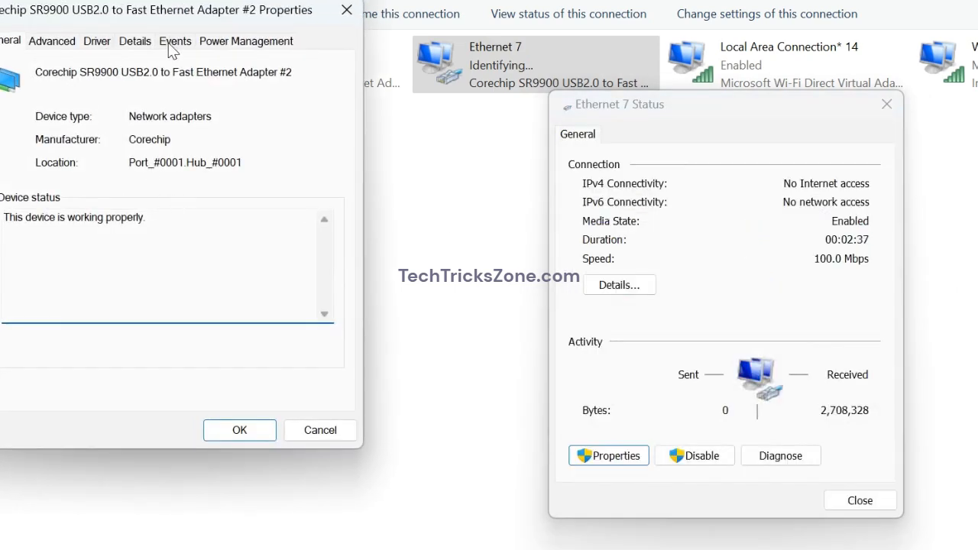
left_click_drag(204, 21, 401, 67)
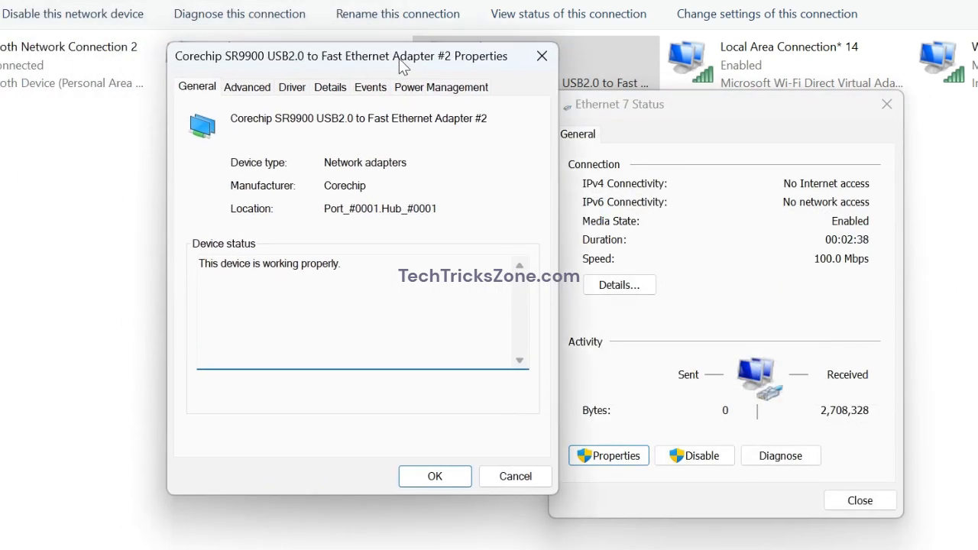
left_click(269, 93)
left_click(228, 289)
left_click(461, 184)
type("0")
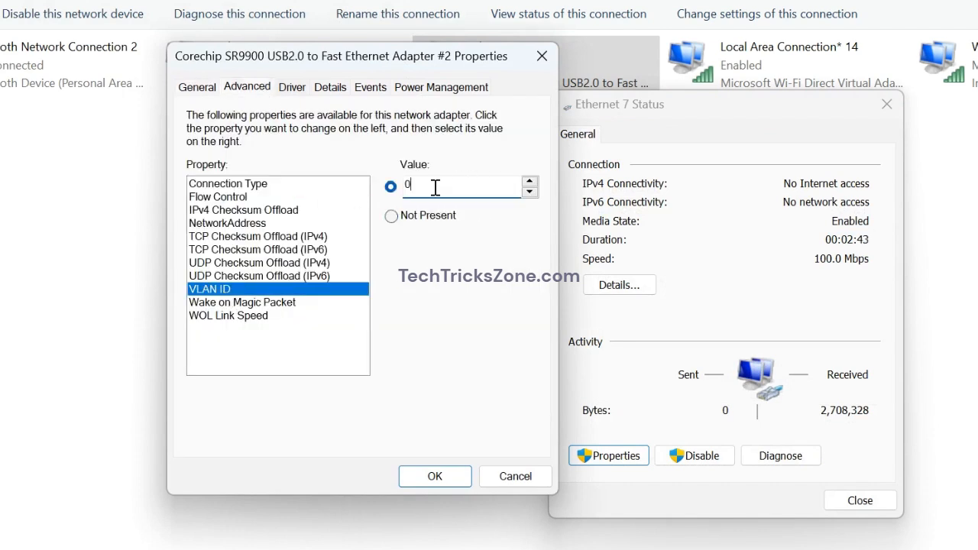
type("100")
left_click(447, 479)
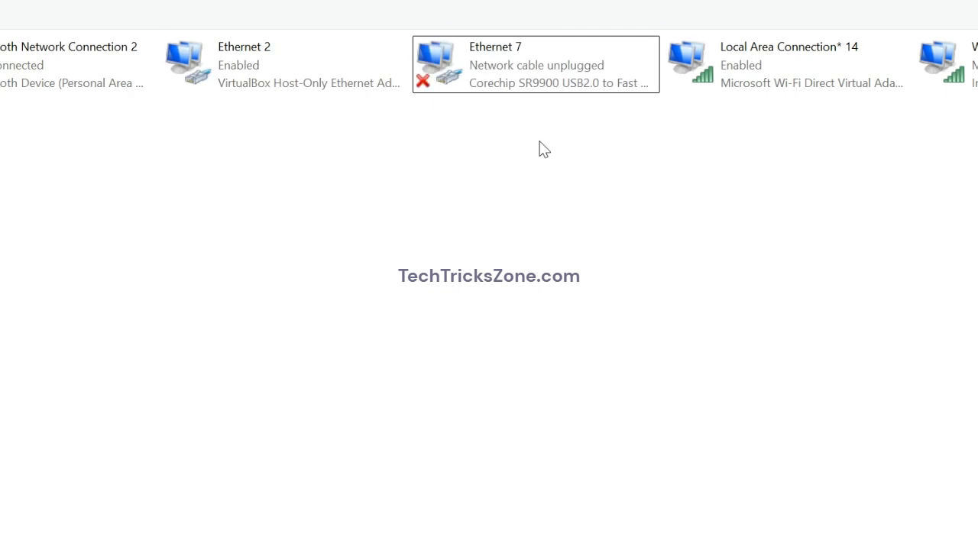
Confirm Ethernet 7's IPv4 address is 192.168.2.254, then close the details and status windows.
left_click(183, 315)
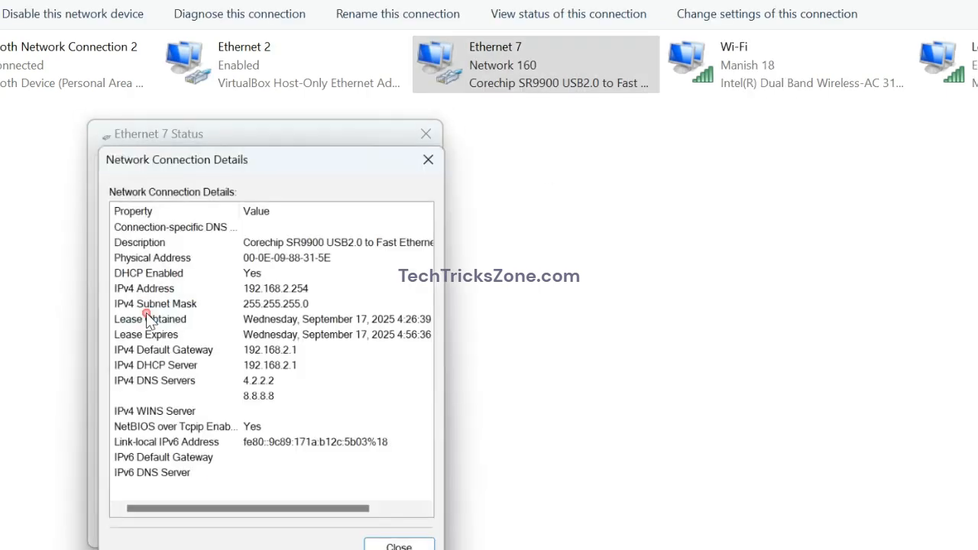
left_click(288, 289)
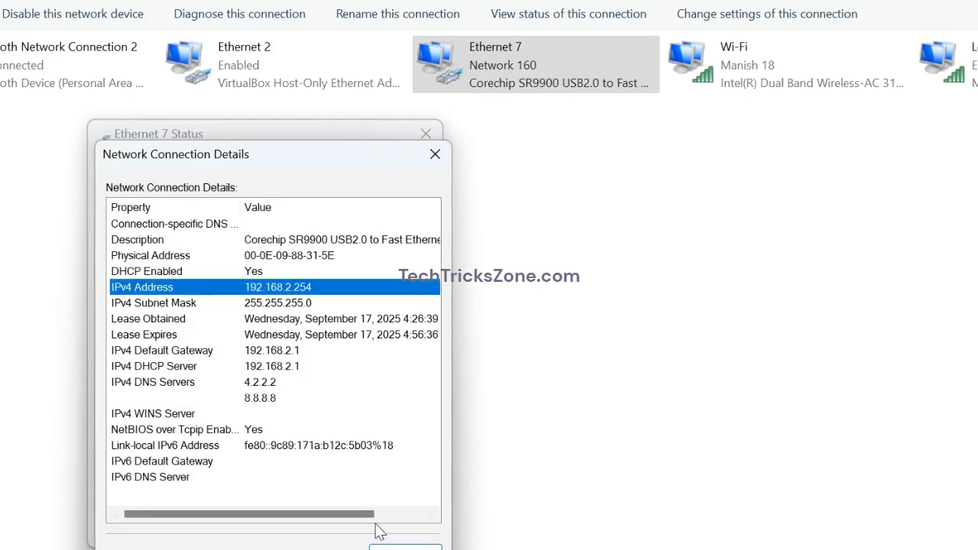
left_click(405, 547)
left_click(399, 531)
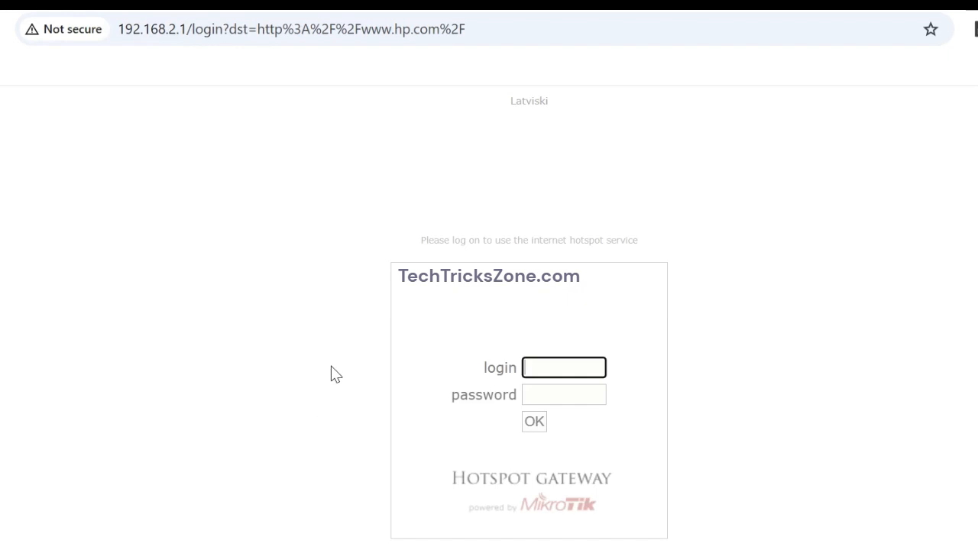
Log into the 192.168.2.1 hotspot portal with the hotspot user's credentials and scroll the hp.com page.
type("adm")
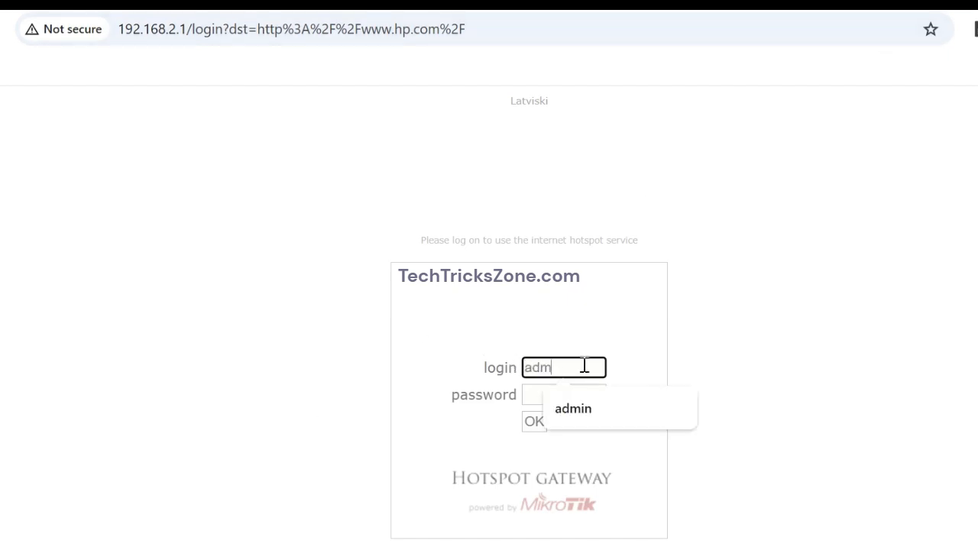
type("in")
key("Tab")
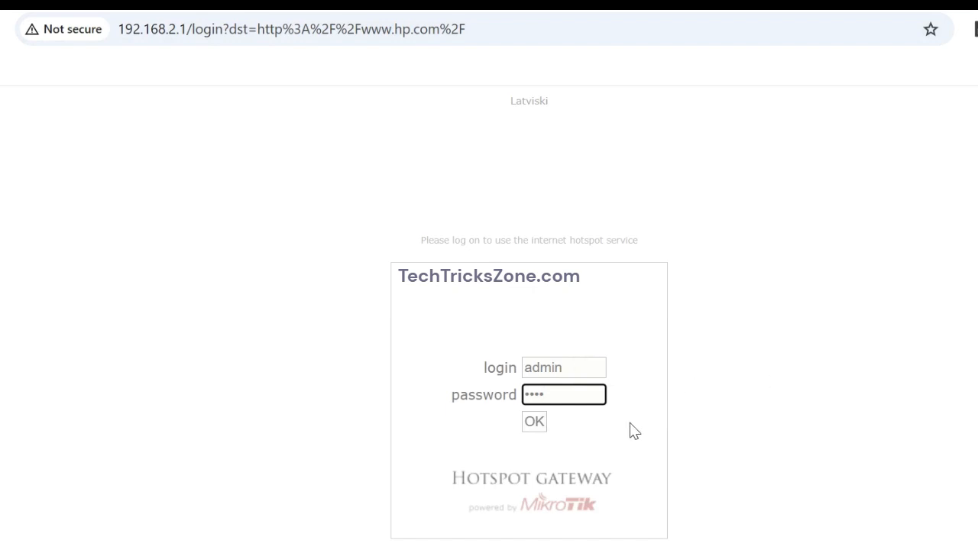
left_click(540, 428)
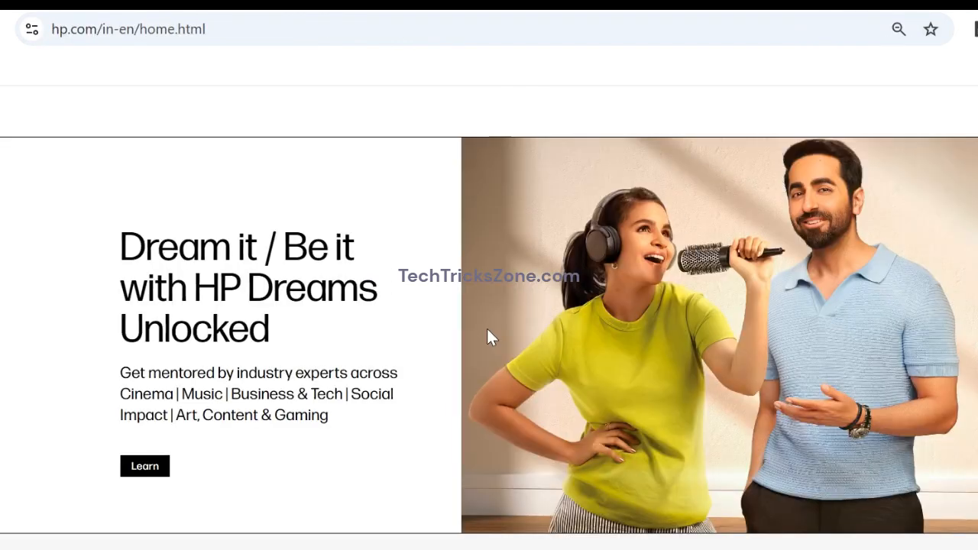
scroll(553, 302, "down", 15)
scroll(312, 172, "up", 10)
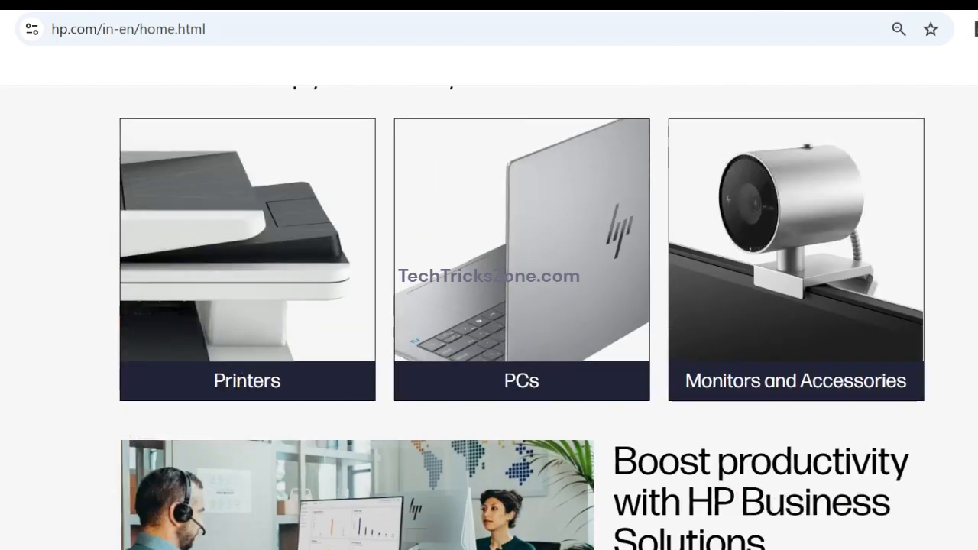
scroll(518, 357, "up", 8)
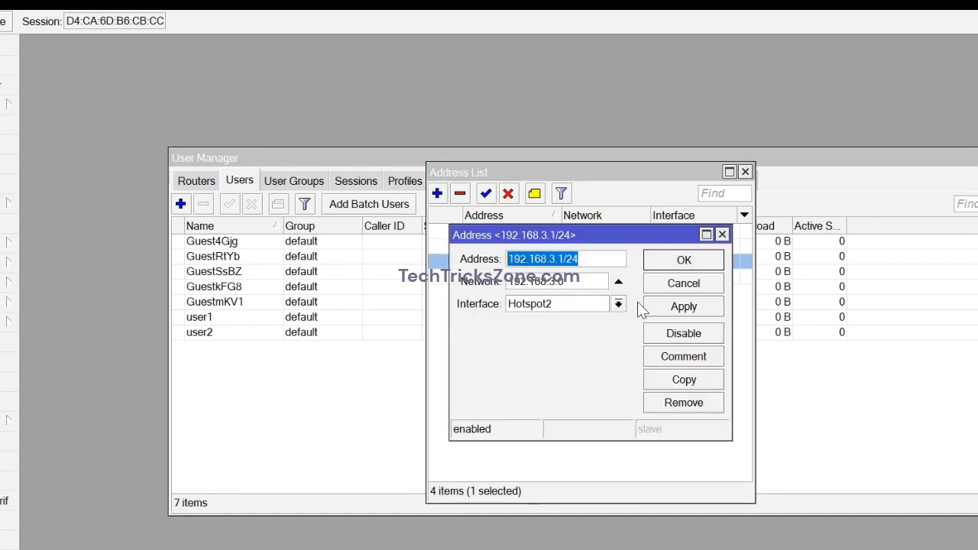
Change the Ethernet 7 adapter's advanced VLAN ID property to 200.
left_click(723, 235)
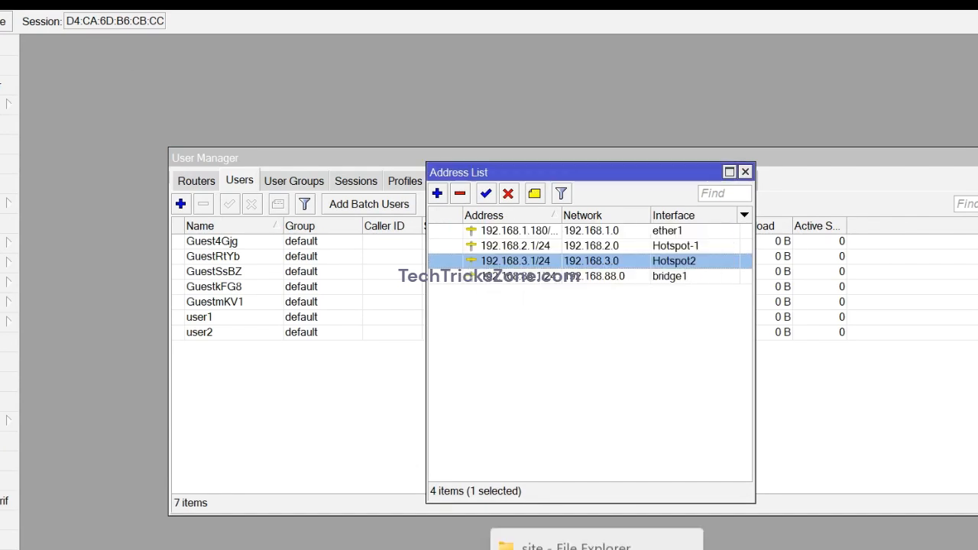
left_click(728, 546)
right_click(506, 133)
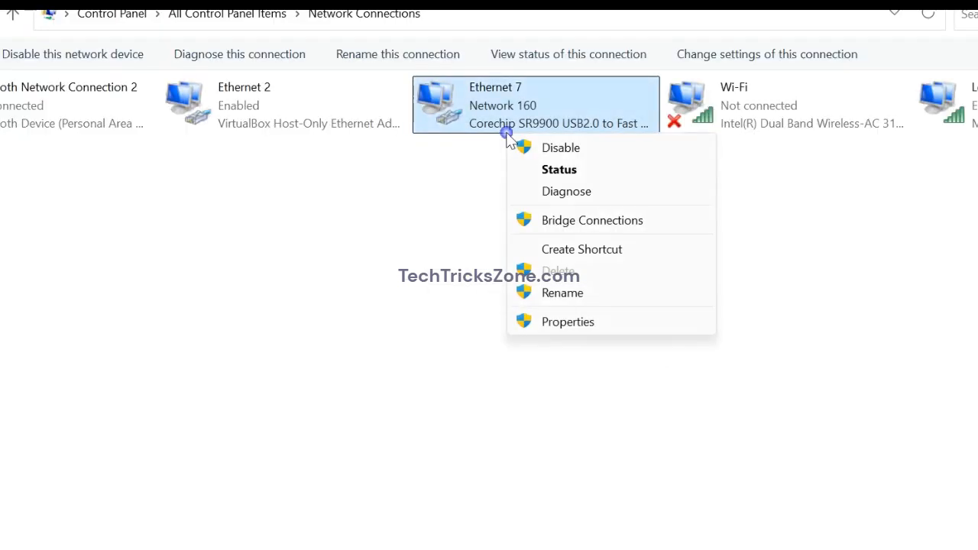
left_click(546, 325)
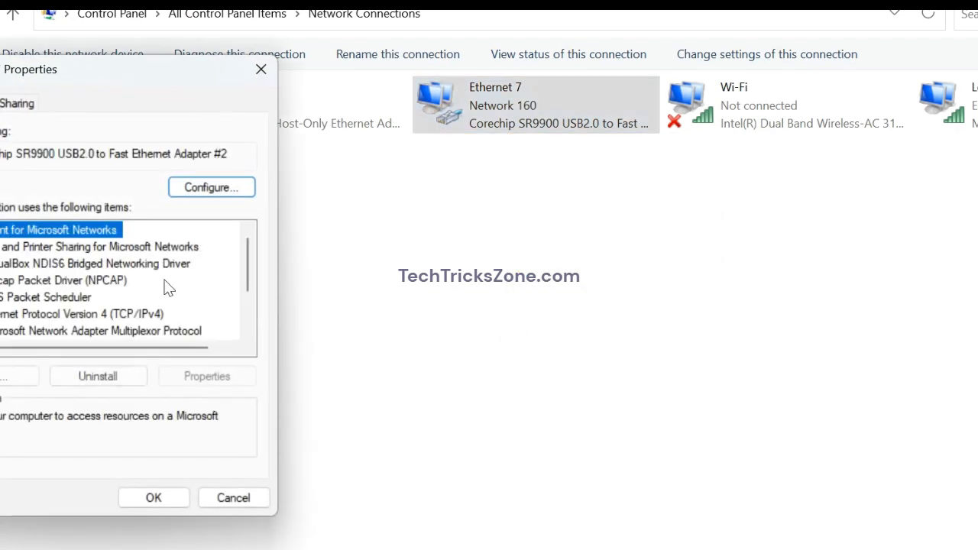
left_click(395, 247)
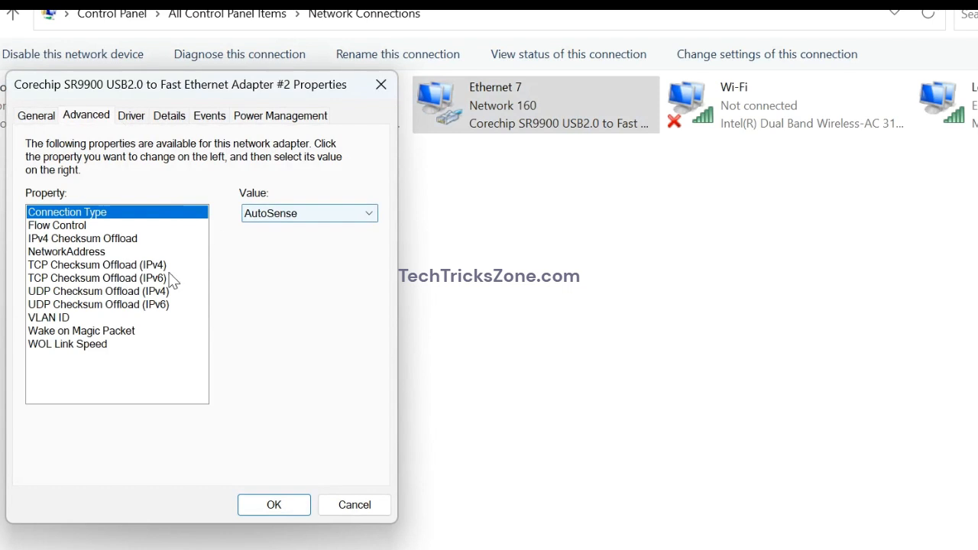
left_click(55, 317)
left_click(297, 215)
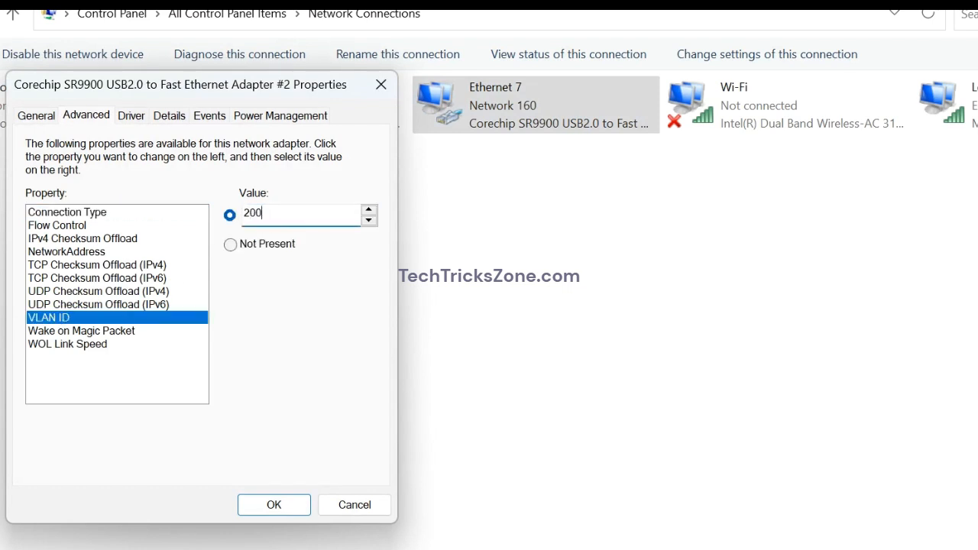
left_click(273, 506)
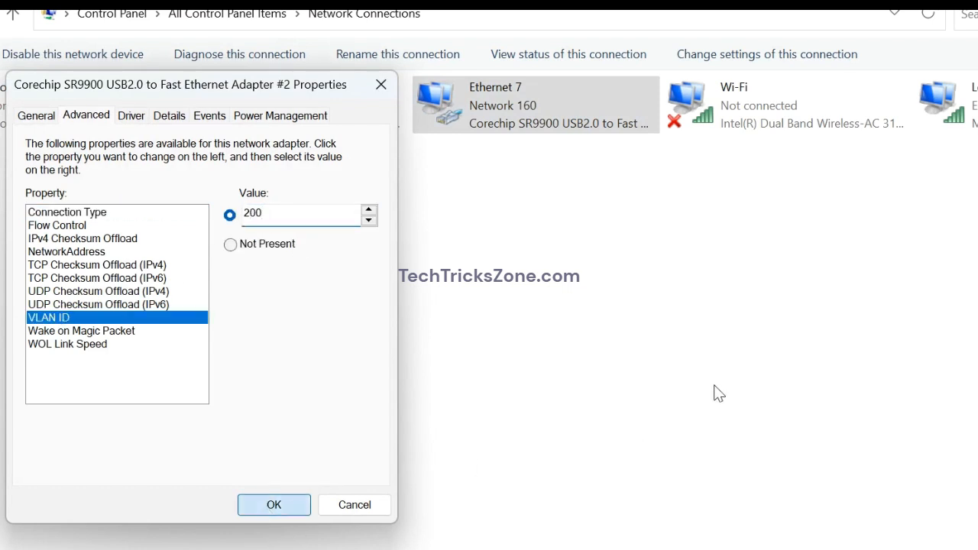
Verify Ethernet 7 received 192.168.3.254 with gateway 192.168.3.1, then close its details and status.
right_click(541, 269)
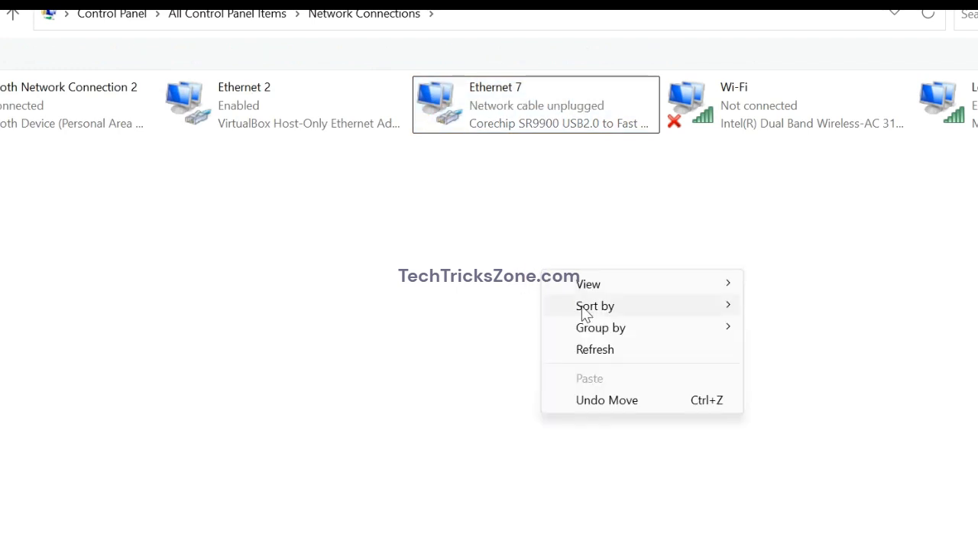
left_click(484, 110)
double_click(484, 109)
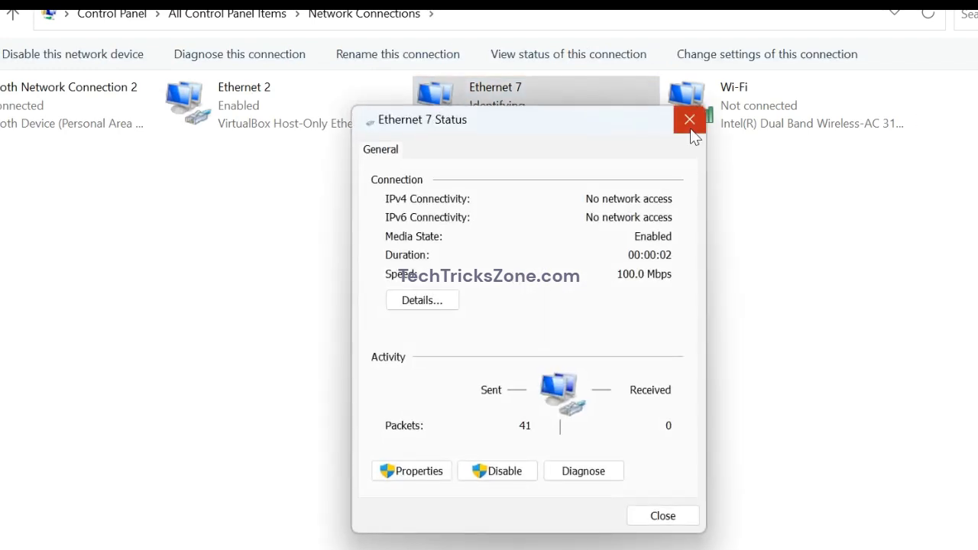
left_click(690, 126)
left_click(587, 255)
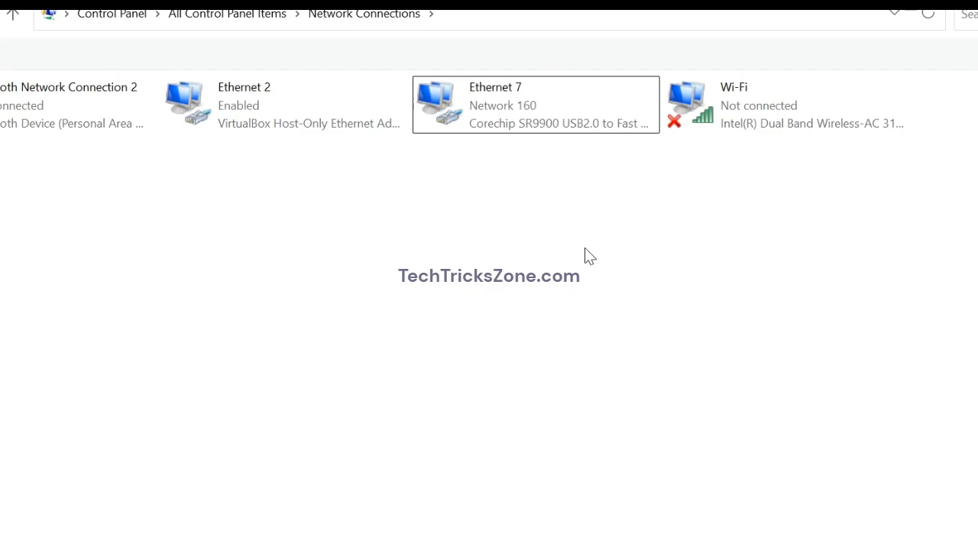
double_click(538, 110)
left_click(424, 301)
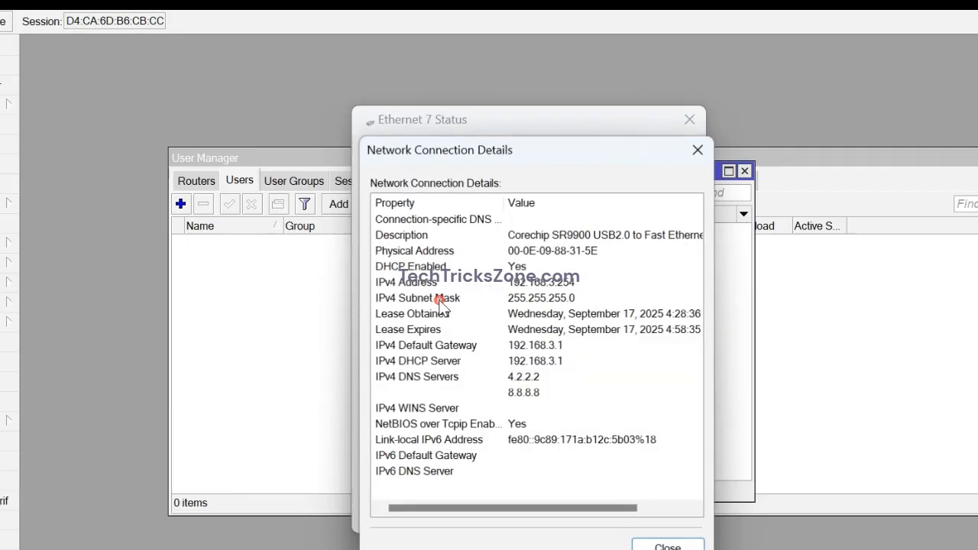
left_click(540, 284)
left_click(552, 350)
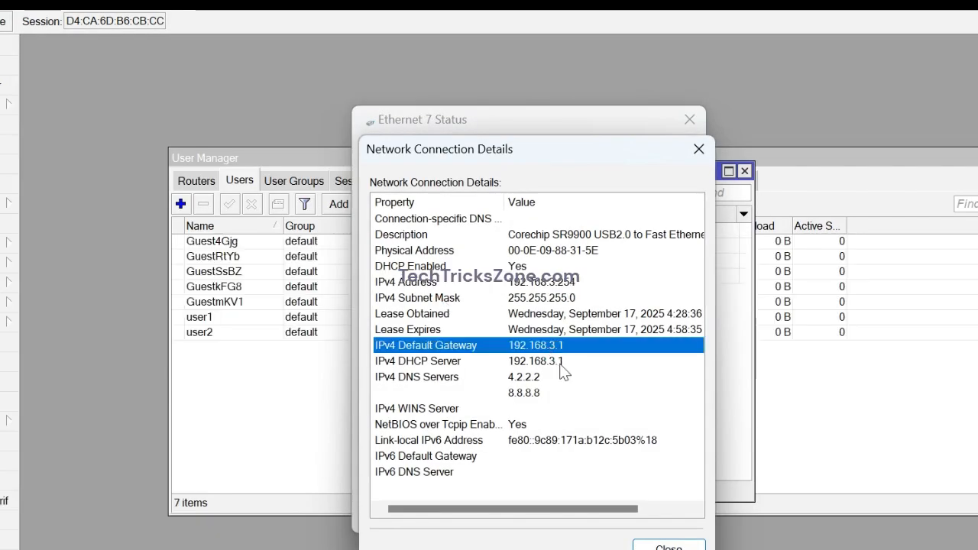
left_click(558, 362)
left_click(692, 149)
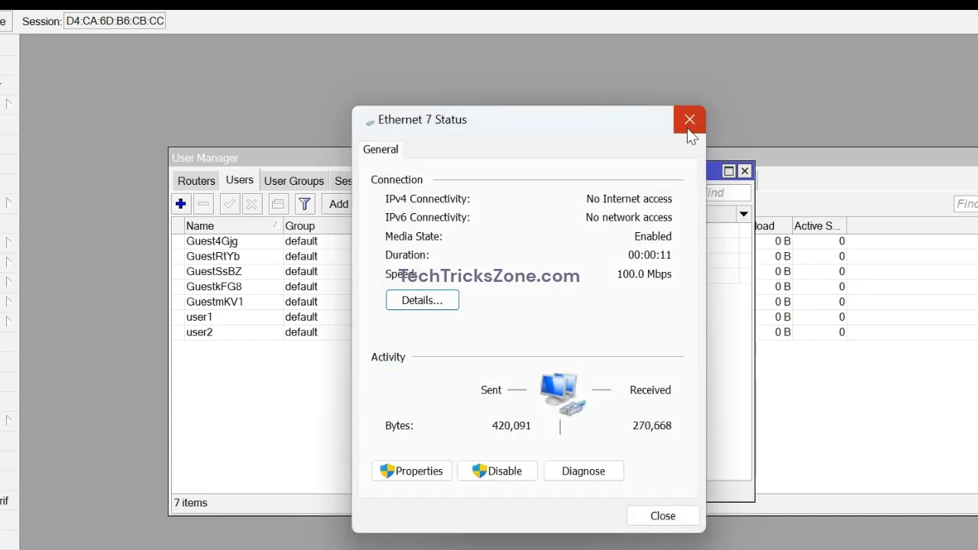
left_click(687, 127)
In Chrome, open a new tab and go to hp.
mouse_move(510, 549)
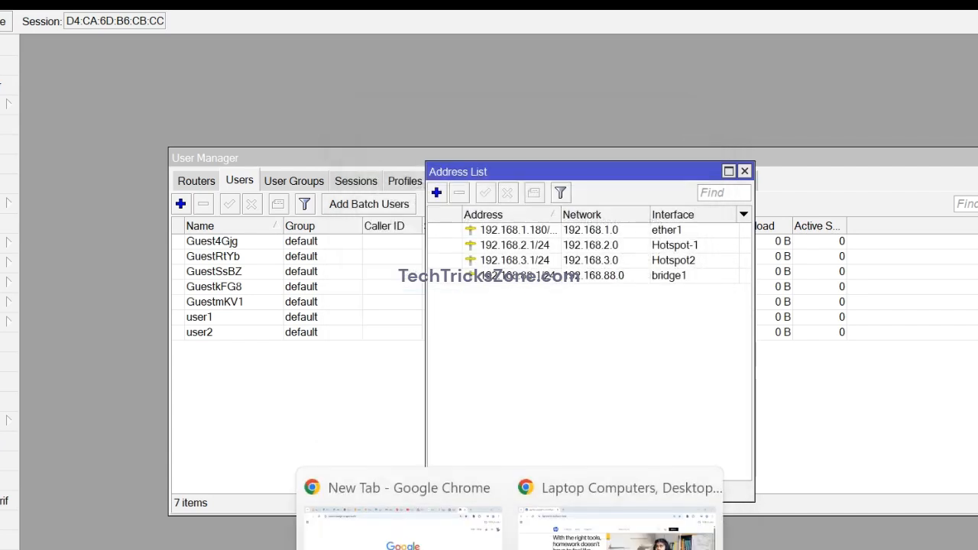
left_click(618, 544)
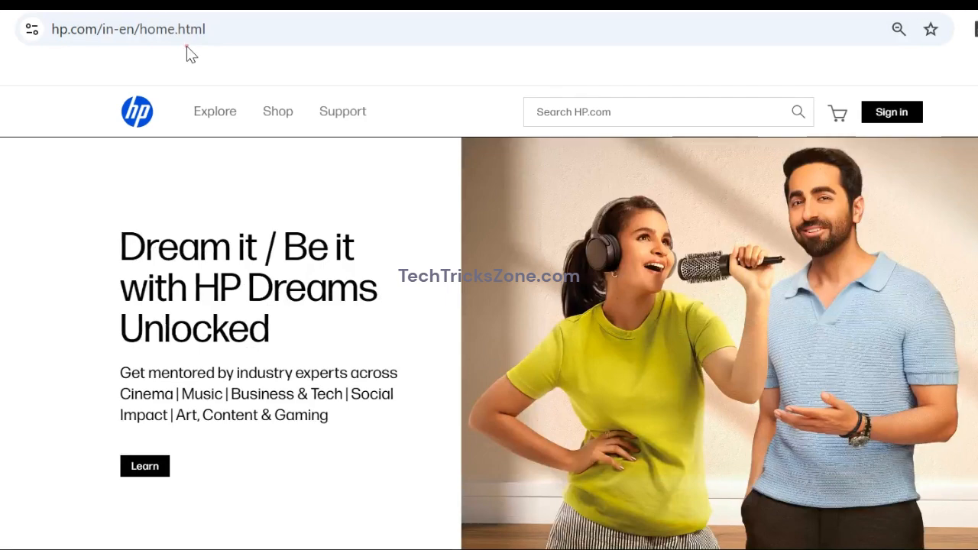
left_click(190, 3)
type("g")
key("BackSpace")
type("hp")
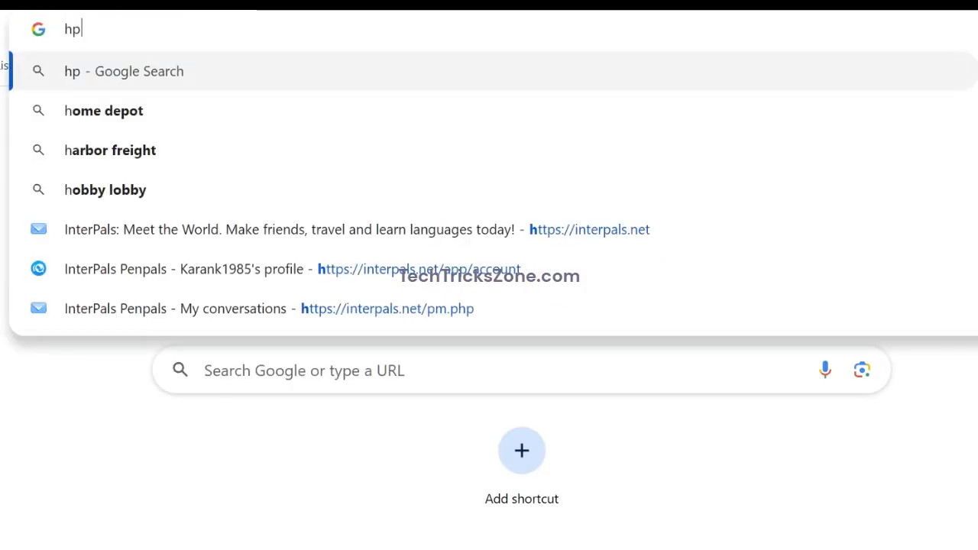
key("ctrl+Return")
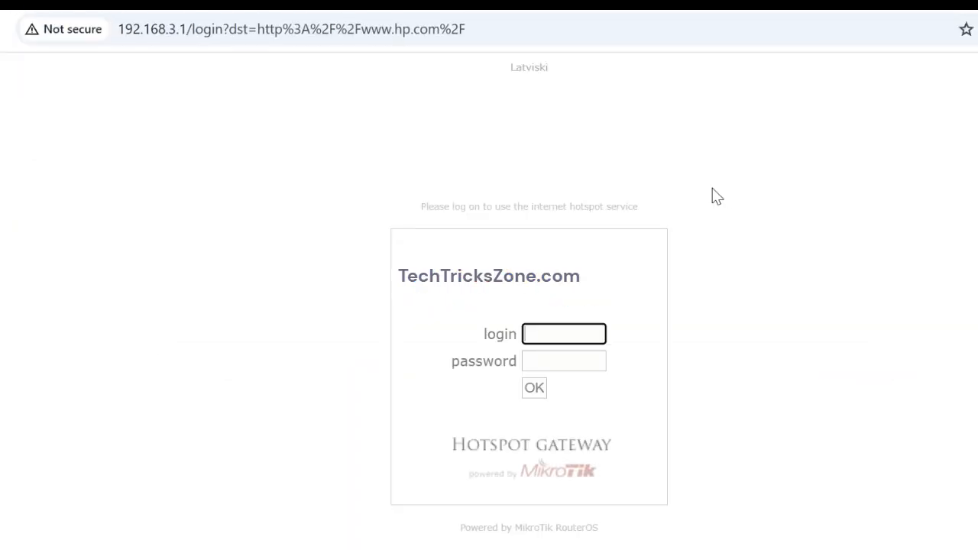
Sign into the 192.168.3.1 hotspot page with the hotspot user's credentials, declining to save the password.
type("admin")
key("Tab")
type("123")
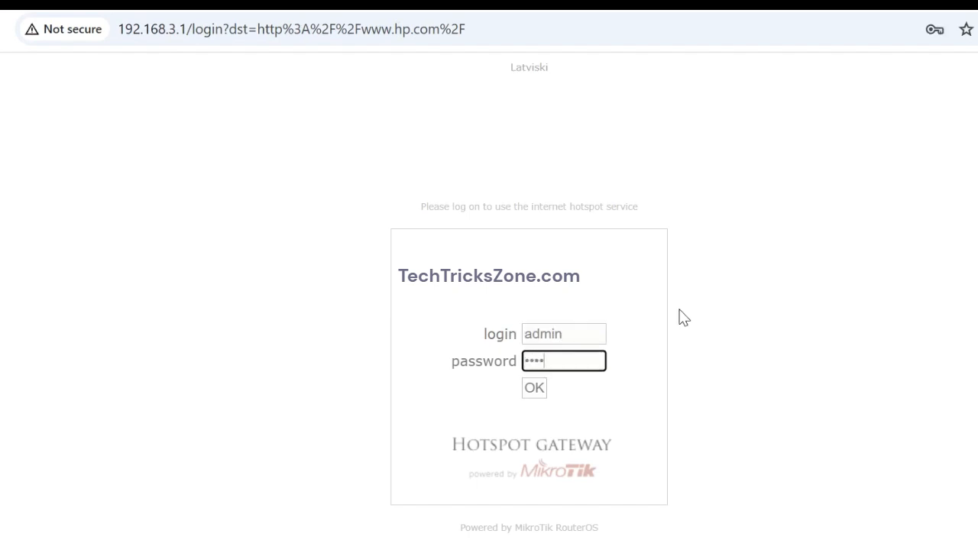
left_click(532, 388)
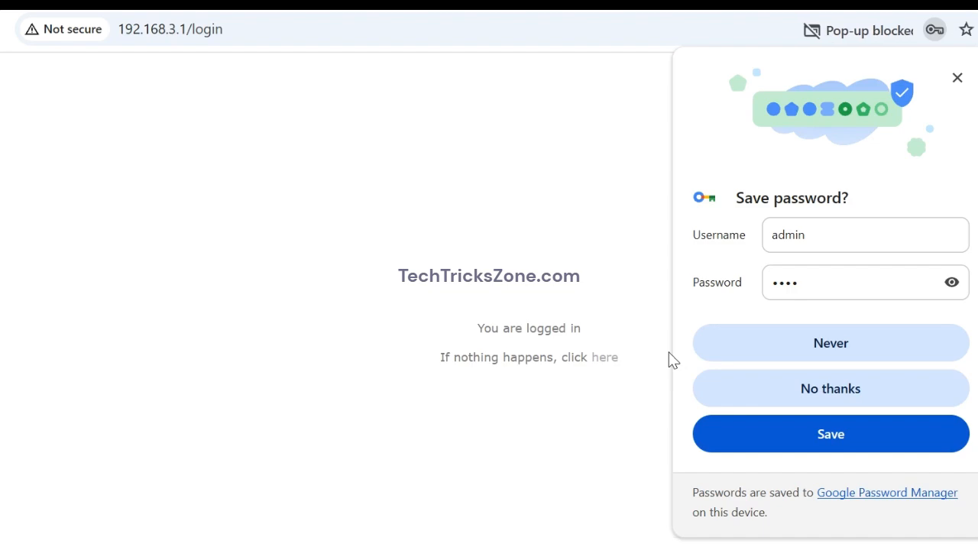
left_click(901, 398)
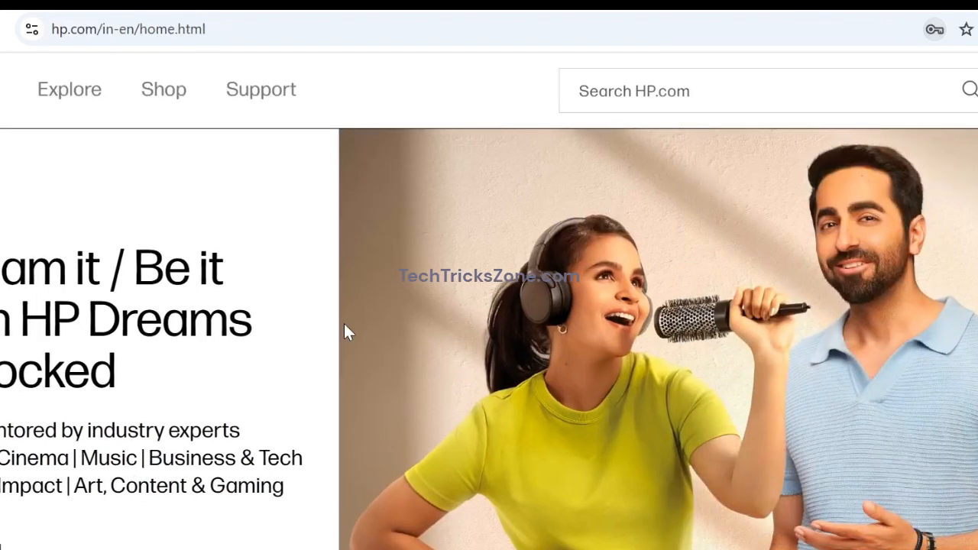